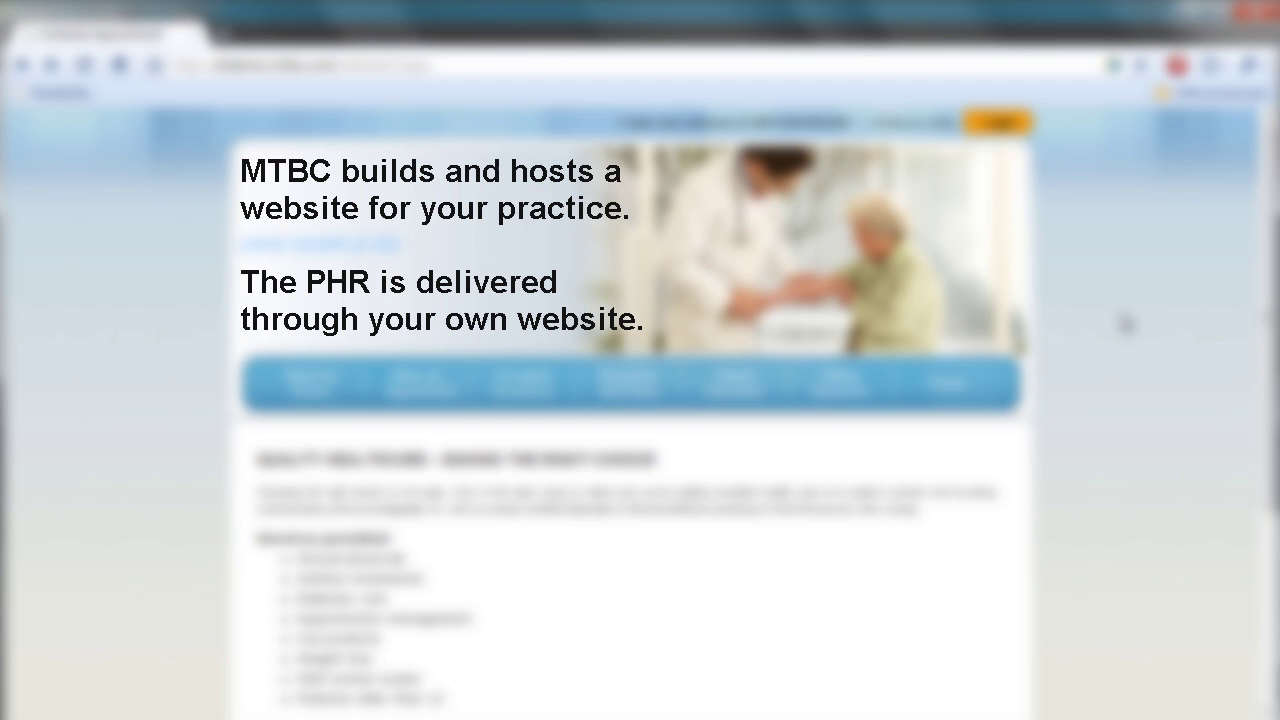
Step: Log in to the Web-Chart patient portal with the username and password, then scroll the welcome page
left_click(1006, 132)
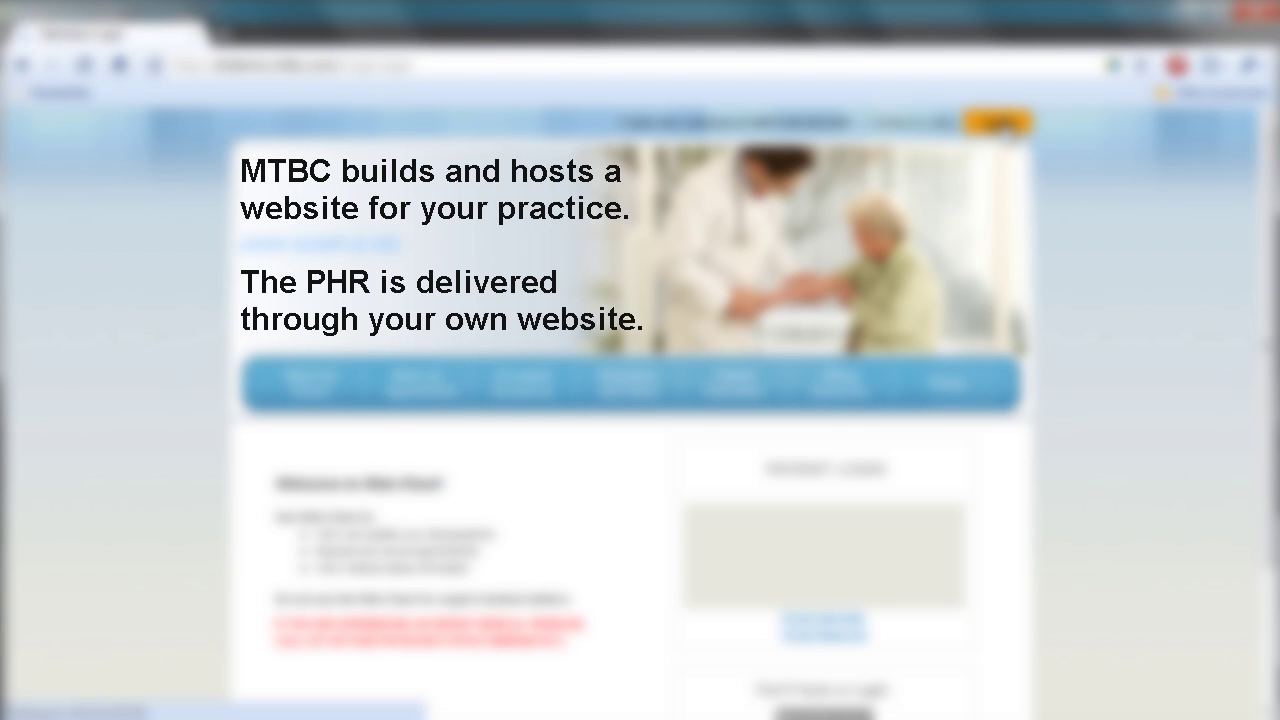
scroll(1006, 132, "down", 4)
left_click(857, 337)
type("drtest2")
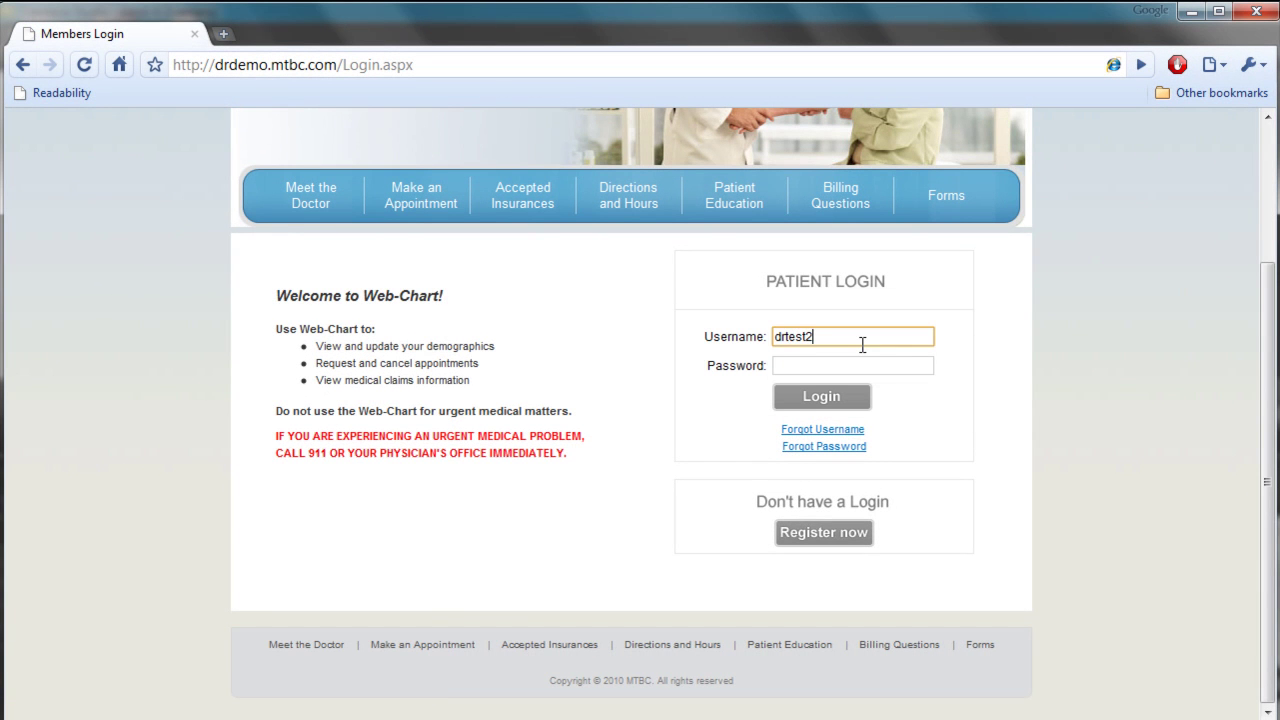
key("Tab")
type("******")
key("Return")
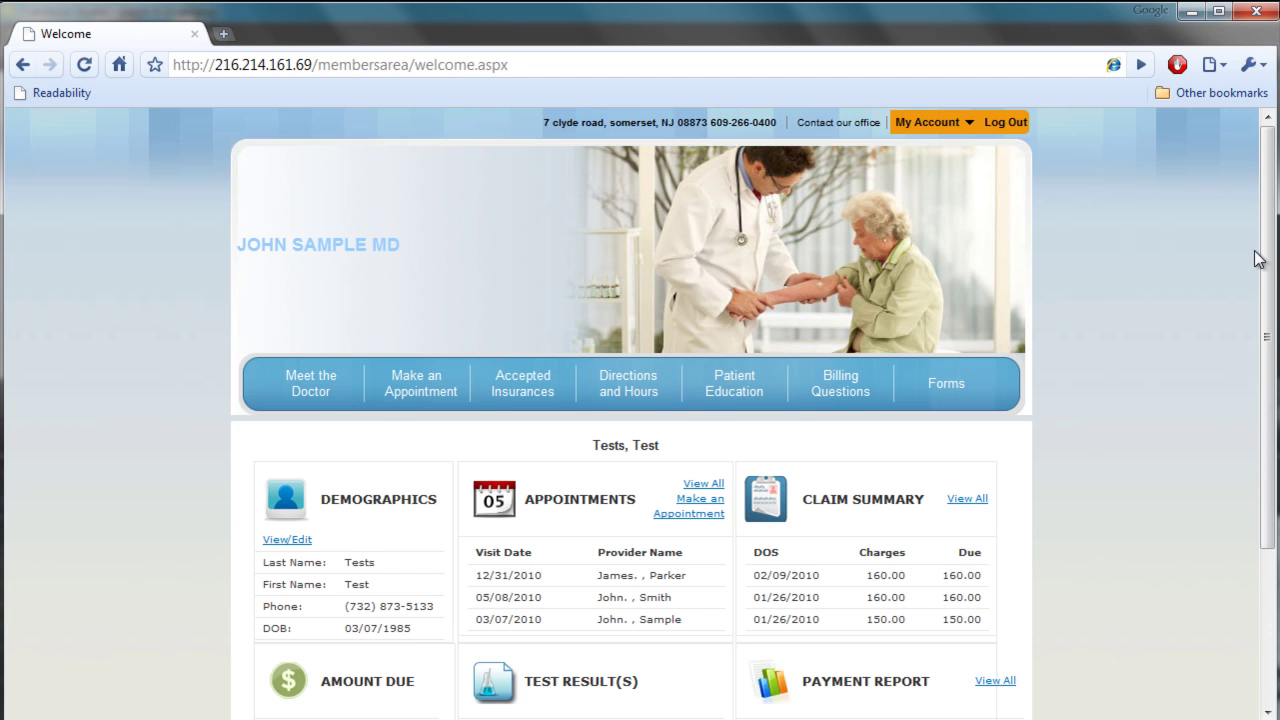
left_click_drag(1258, 259, 1257, 386)
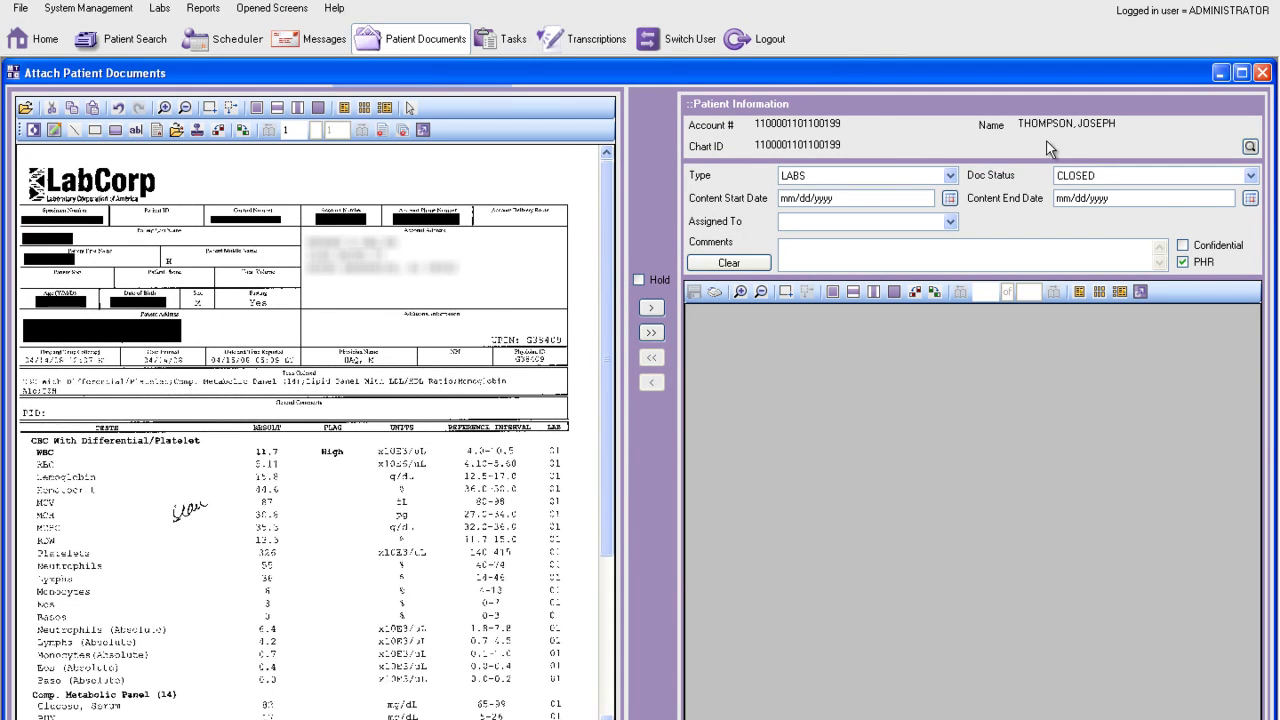
Step: Attach the LabCorp report to the patient's labs with comment 'NO FOLLOW UP NEEDED' and save it
left_click(659, 307)
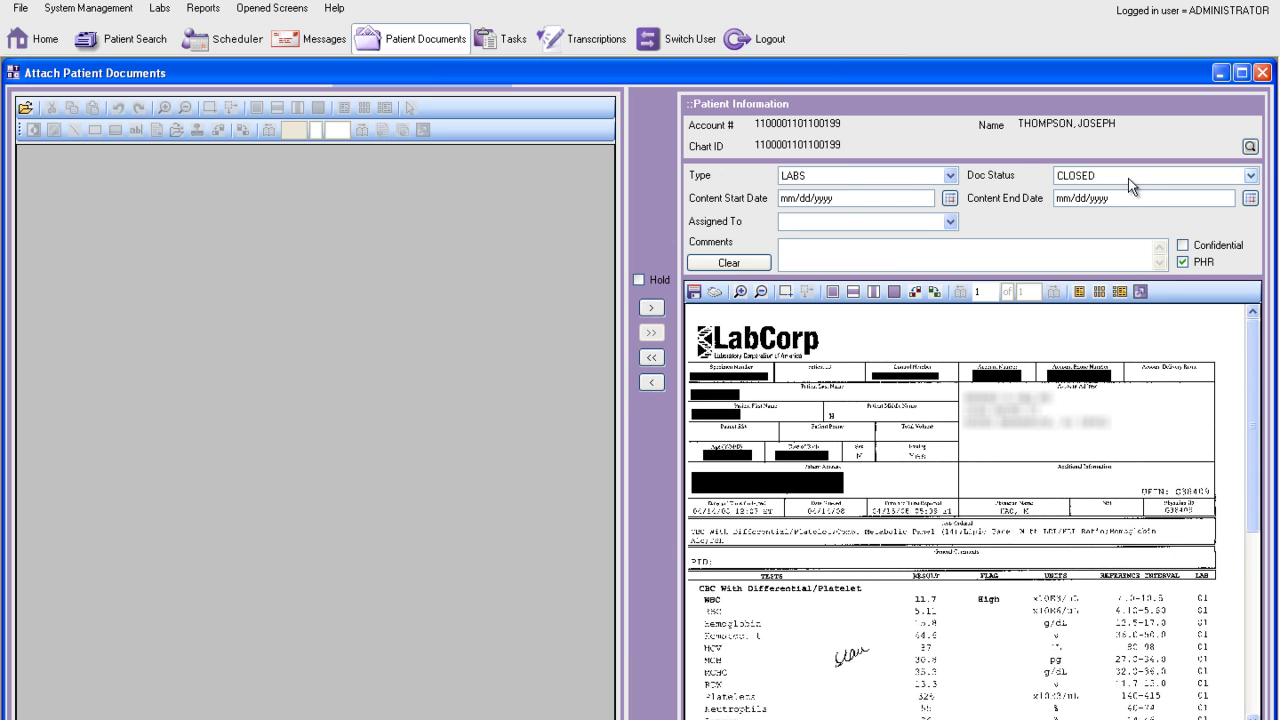
left_click(1062, 246)
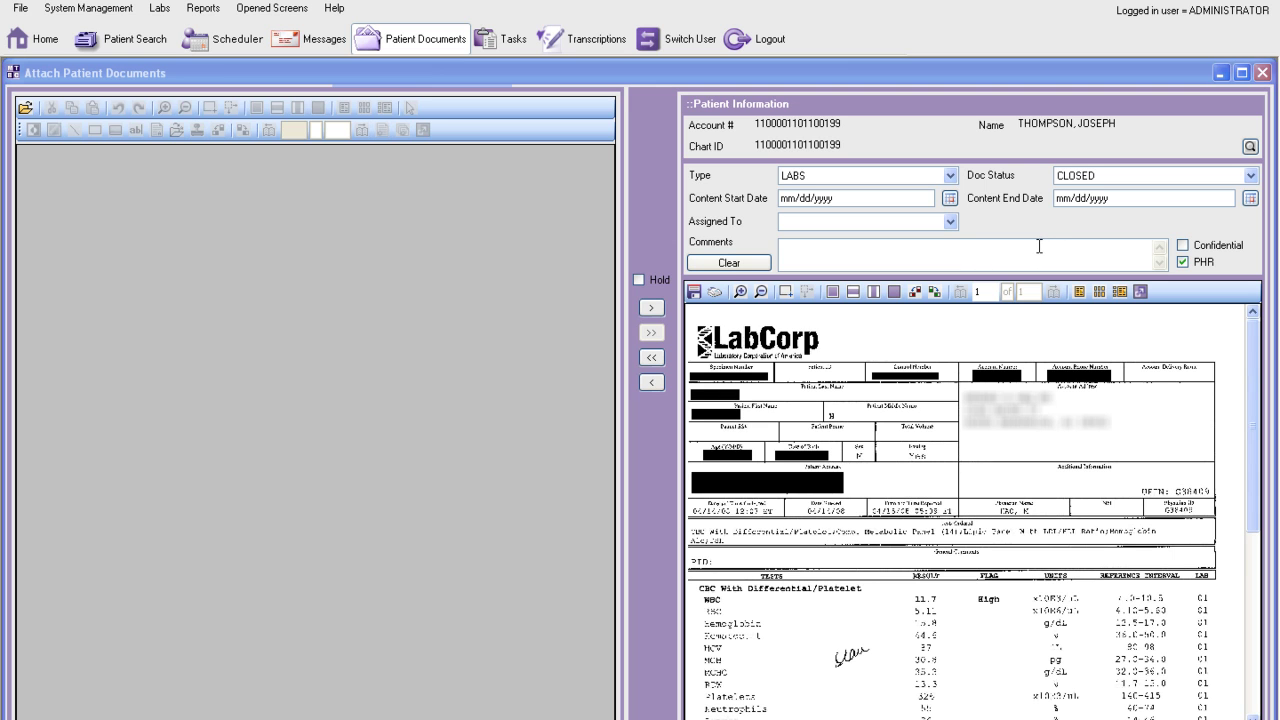
left_click(1023, 249)
type("NO FOLLOW UP NEEDED.")
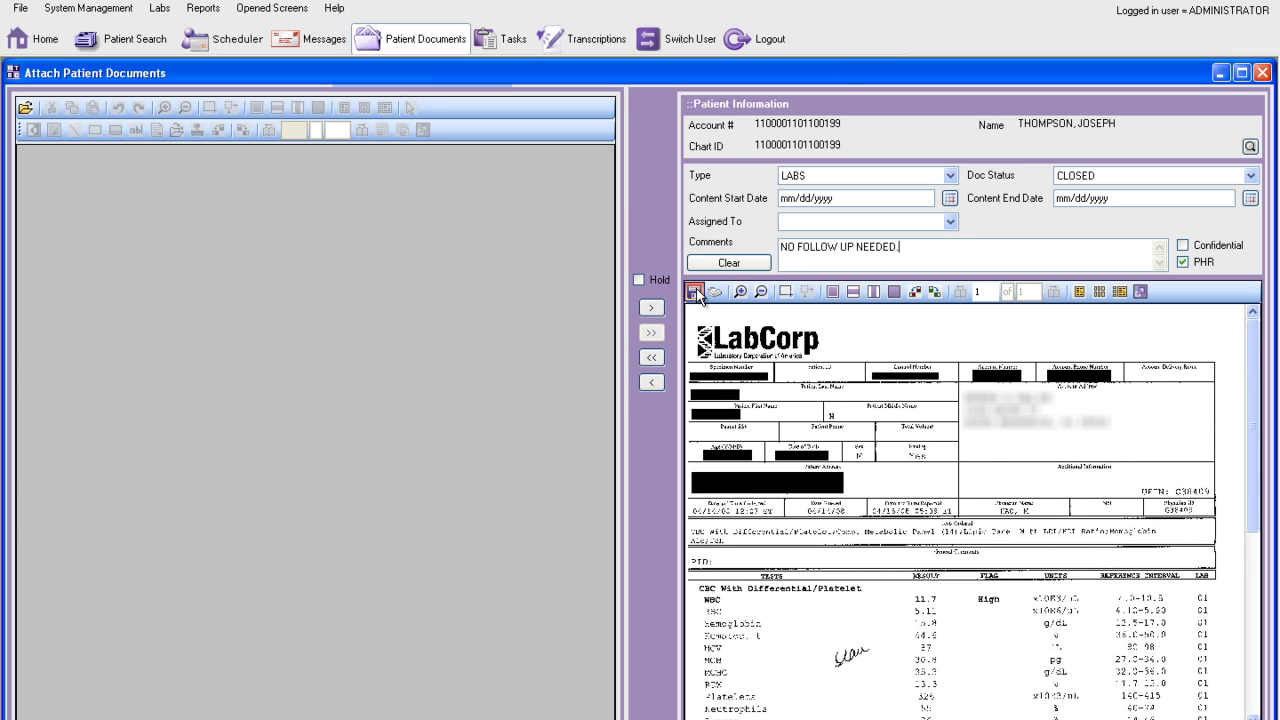
left_click(697, 294)
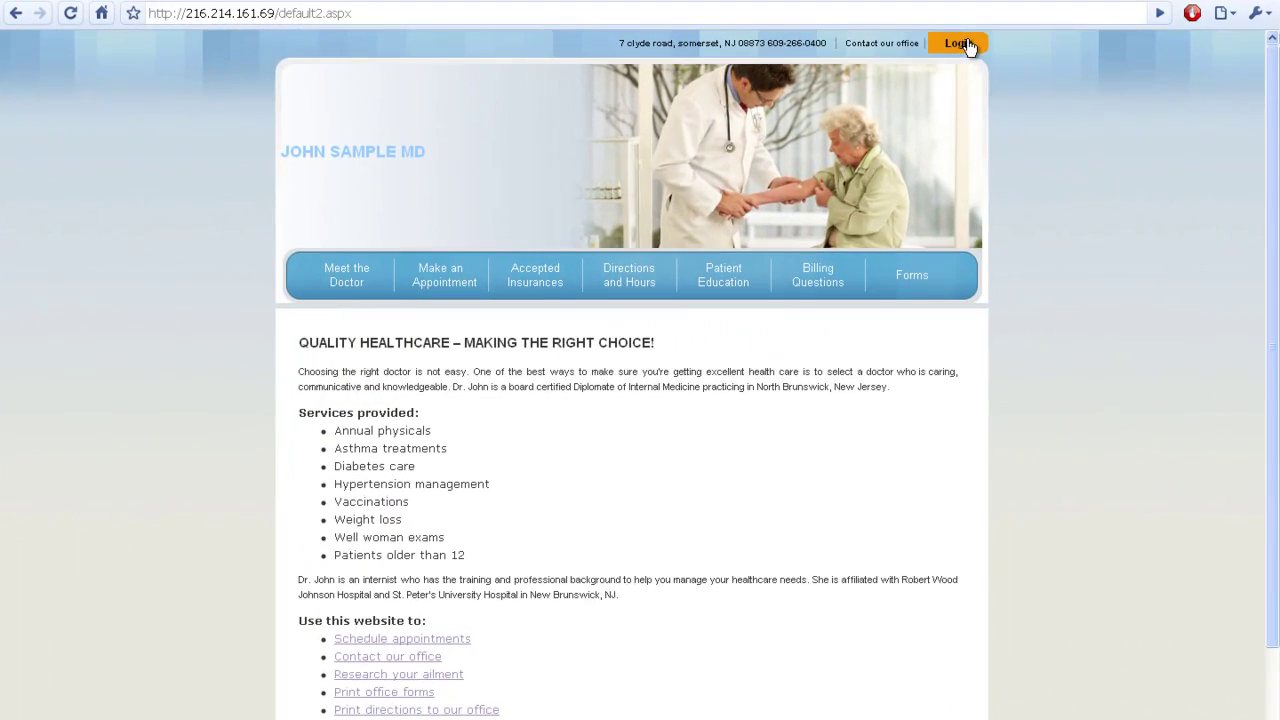
Step: Log back into the patient portal and view the LabCorp report under Test Result(s)
left_click(960, 46)
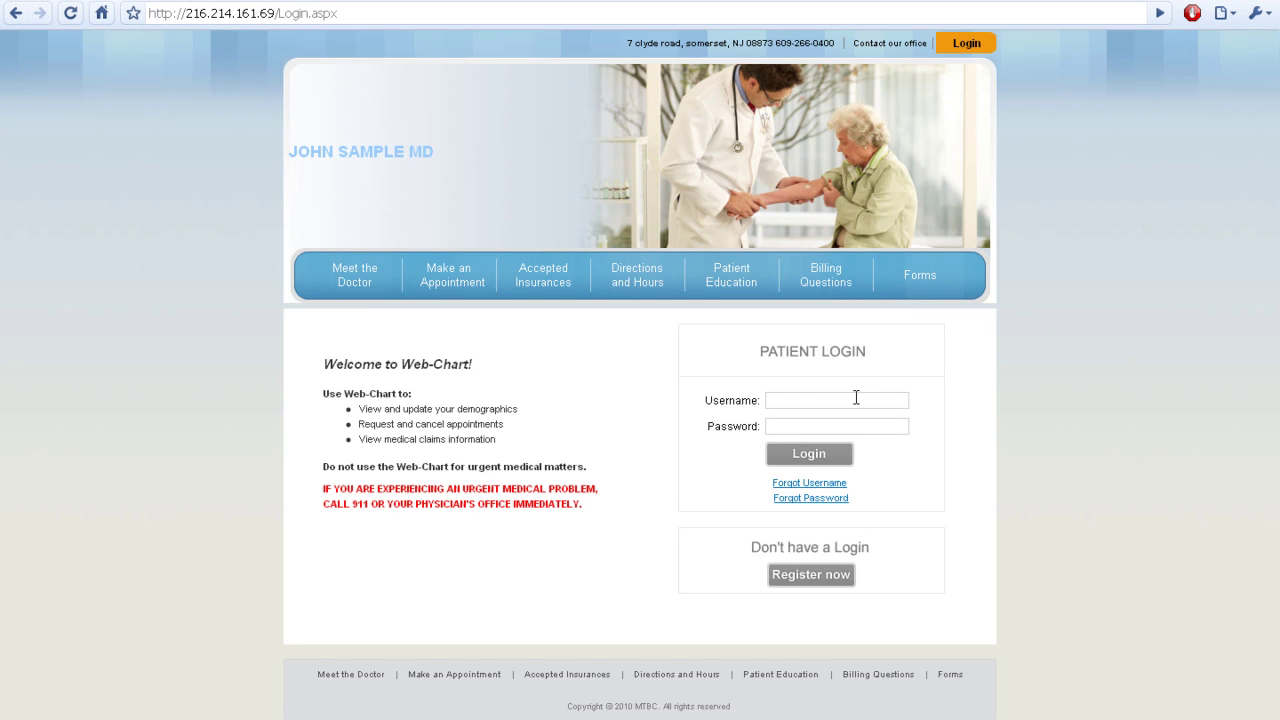
left_click(855, 398)
type("drtest2")
key("Tab")
type("test1234")
key("Return")
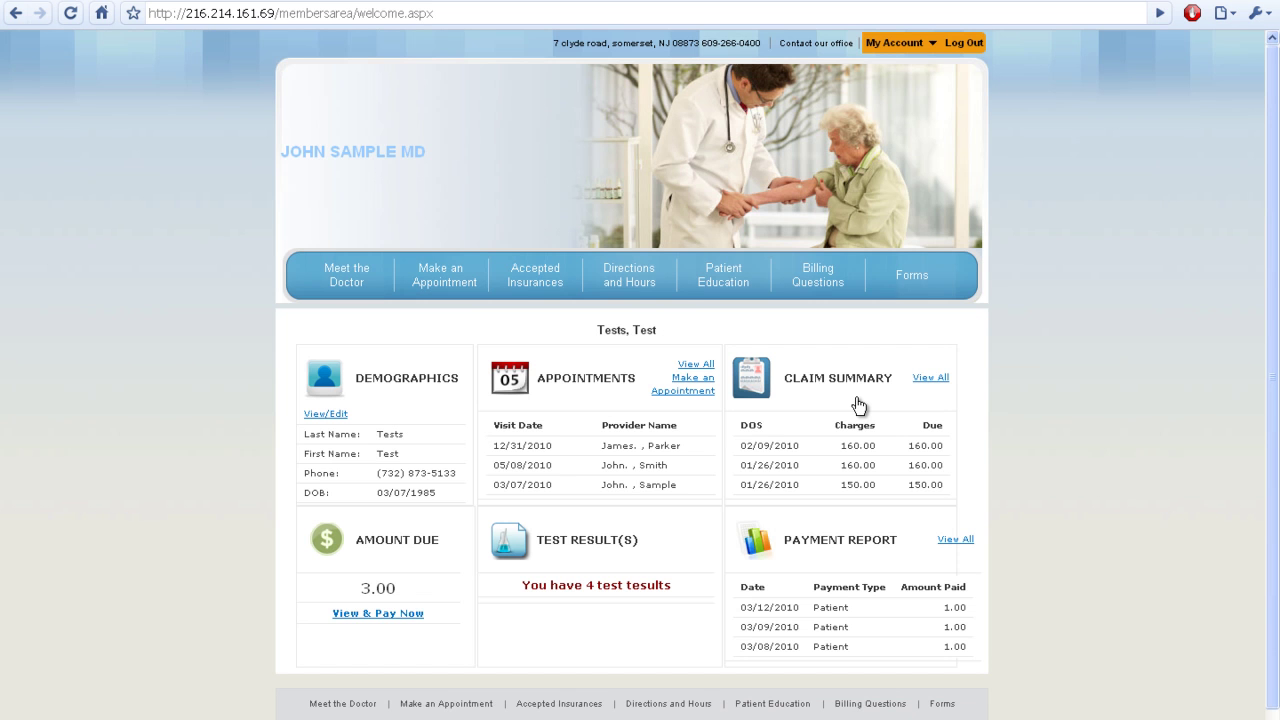
left_click(596, 550)
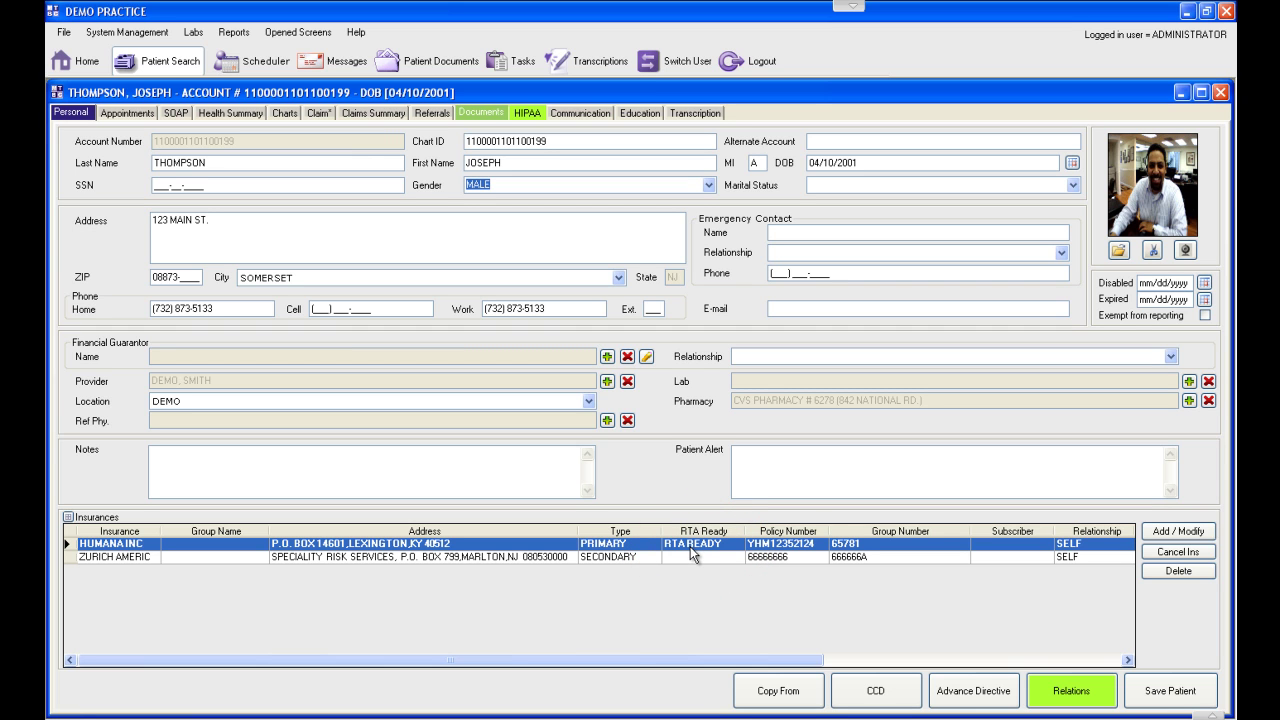
Step: After reviewing the RTA-ready HUMANA insurance, switch to the patient's Claim tab
left_click(320, 113)
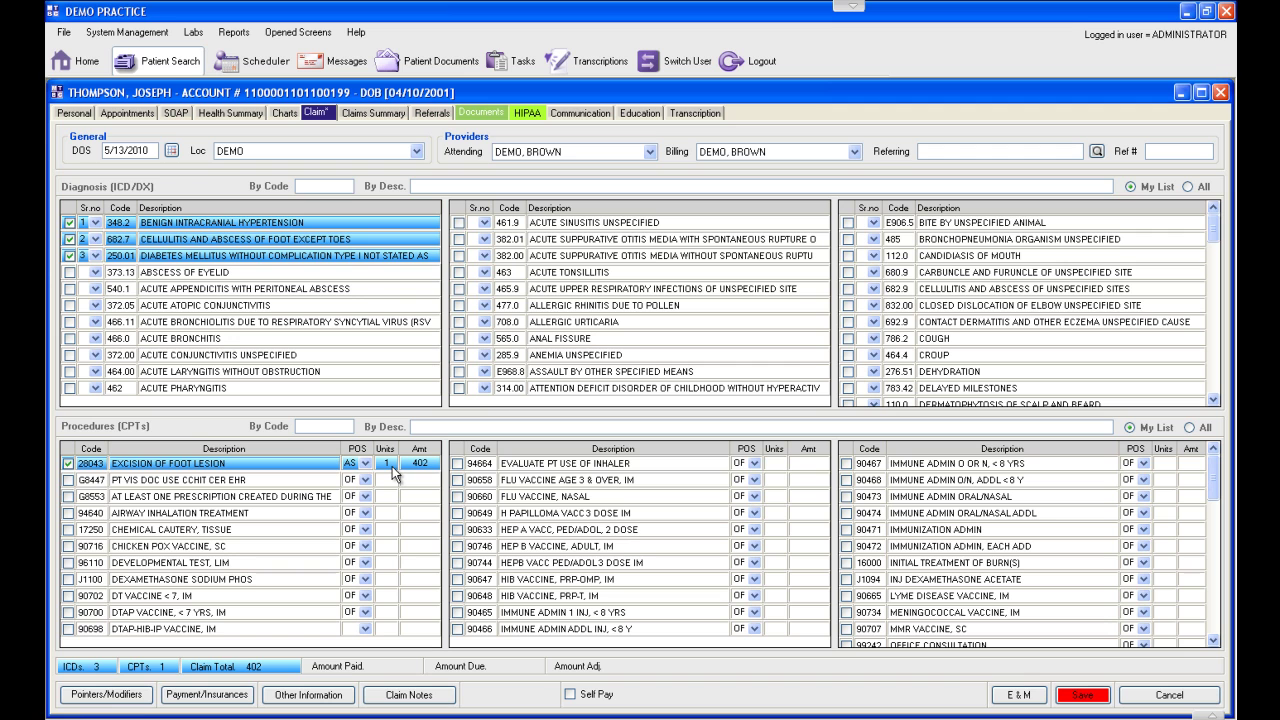
Step: Add and then remove the 90658 flu vaccine on the claim
left_click(458, 480)
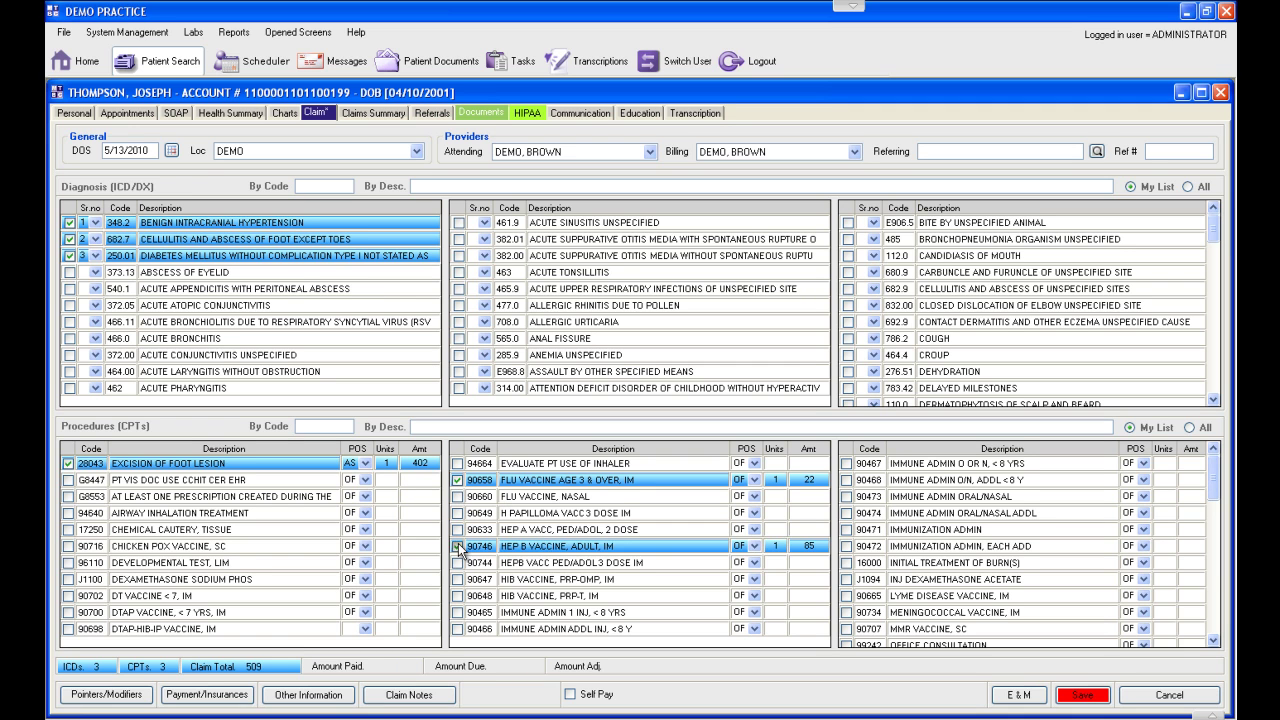
left_click(457, 481)
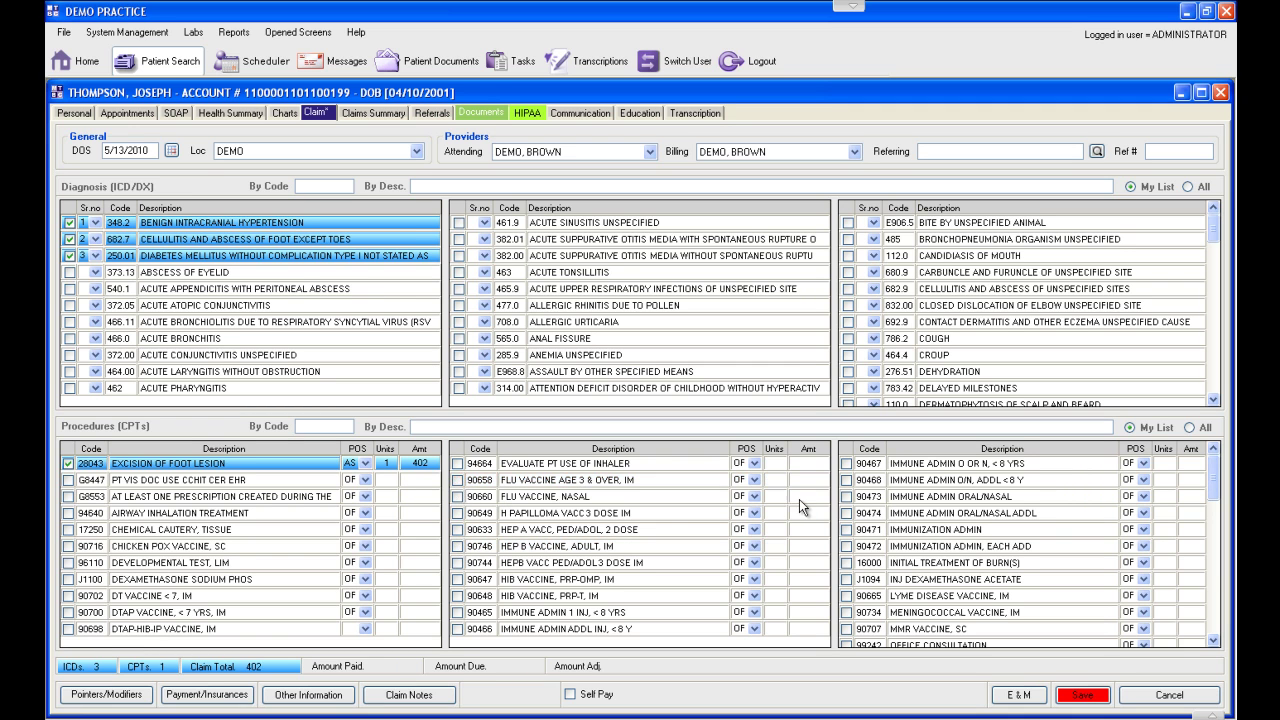
mouse_move(1214, 482)
left_mouse_down()
mouse_move(1214, 635)
mouse_move(1214, 472)
left_mouse_up()
Step: Search all procedures for 'CATAR', add then remove 66982, and save the claim with only 28043
left_click(1189, 427)
left_click(619, 426)
type("CATAR")
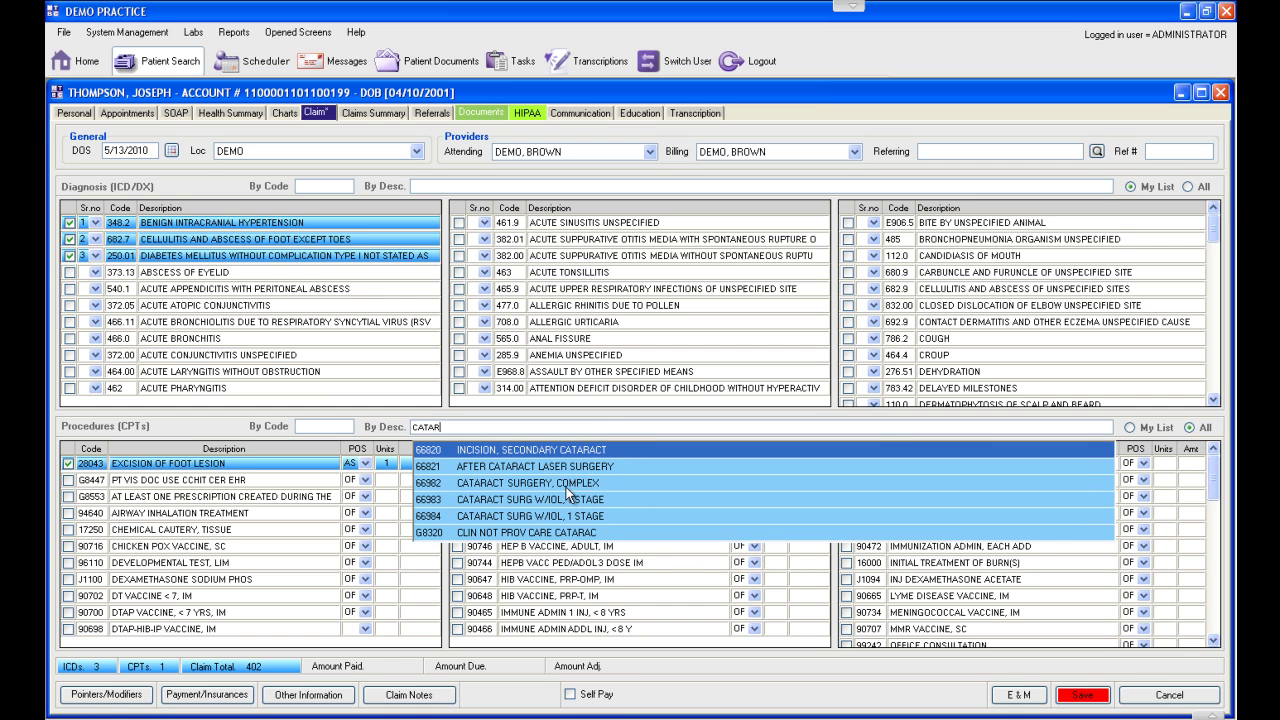
left_click(569, 486)
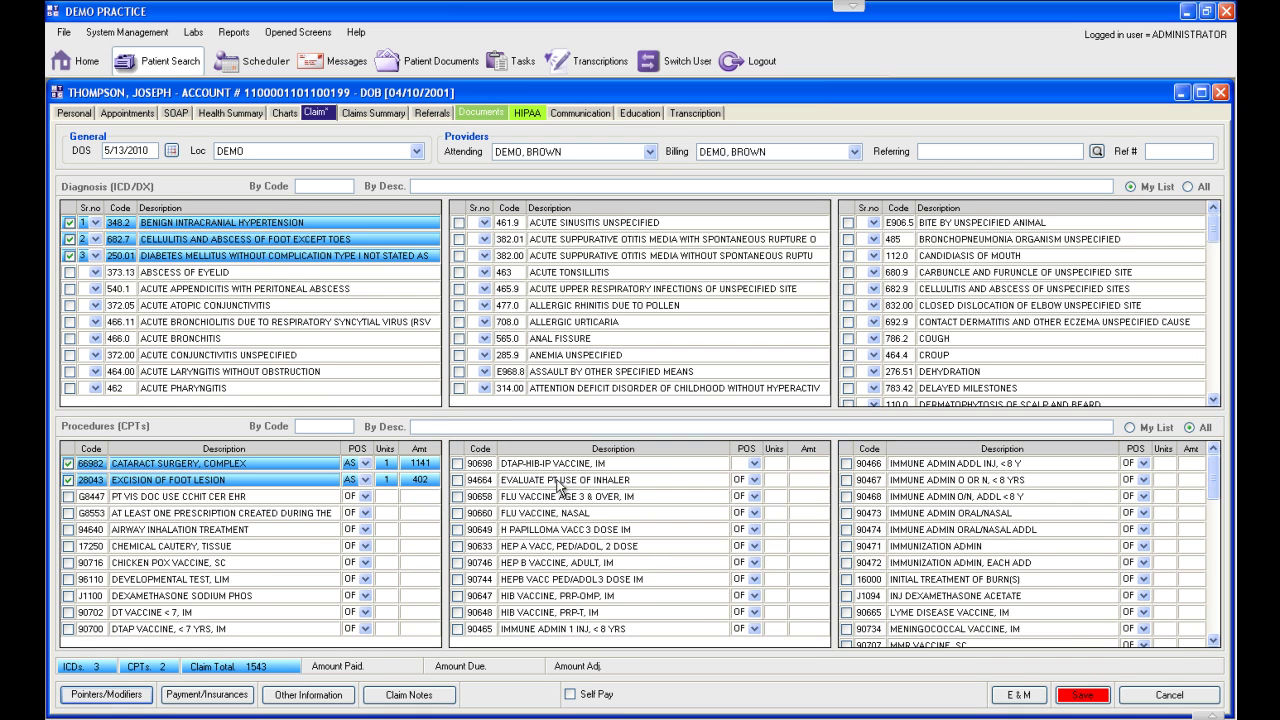
left_click(68, 464)
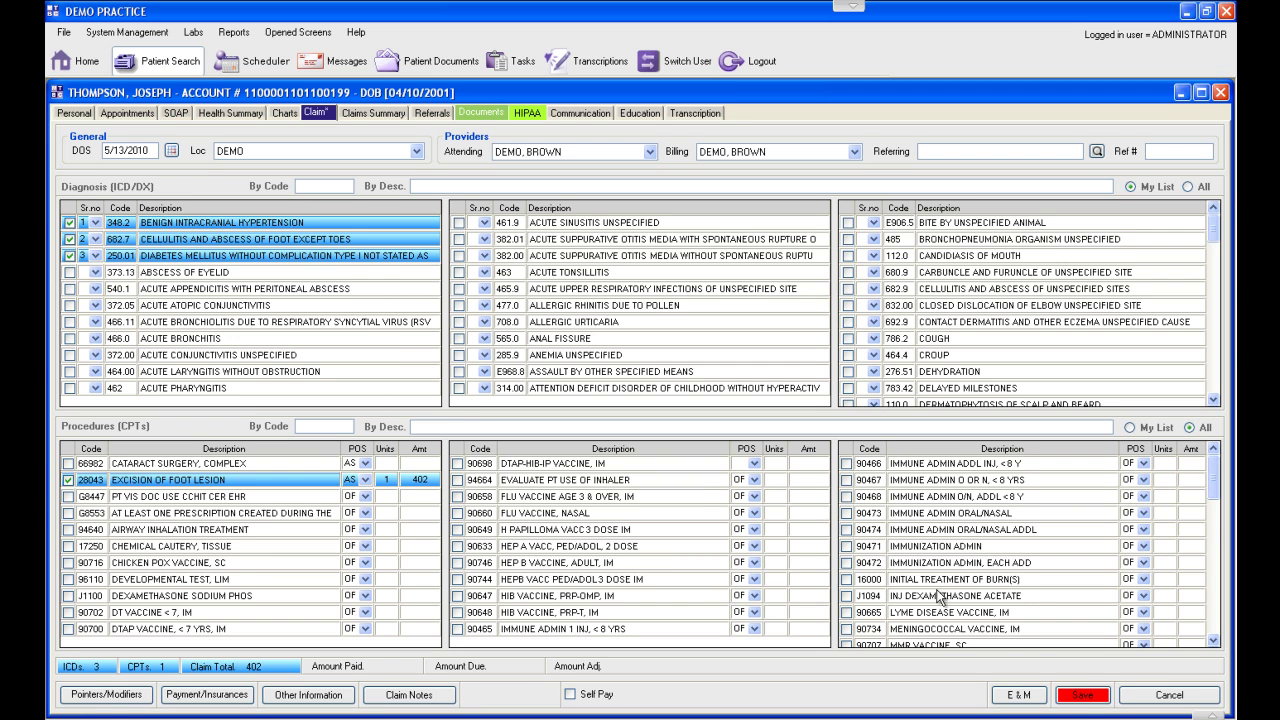
left_click(1083, 695)
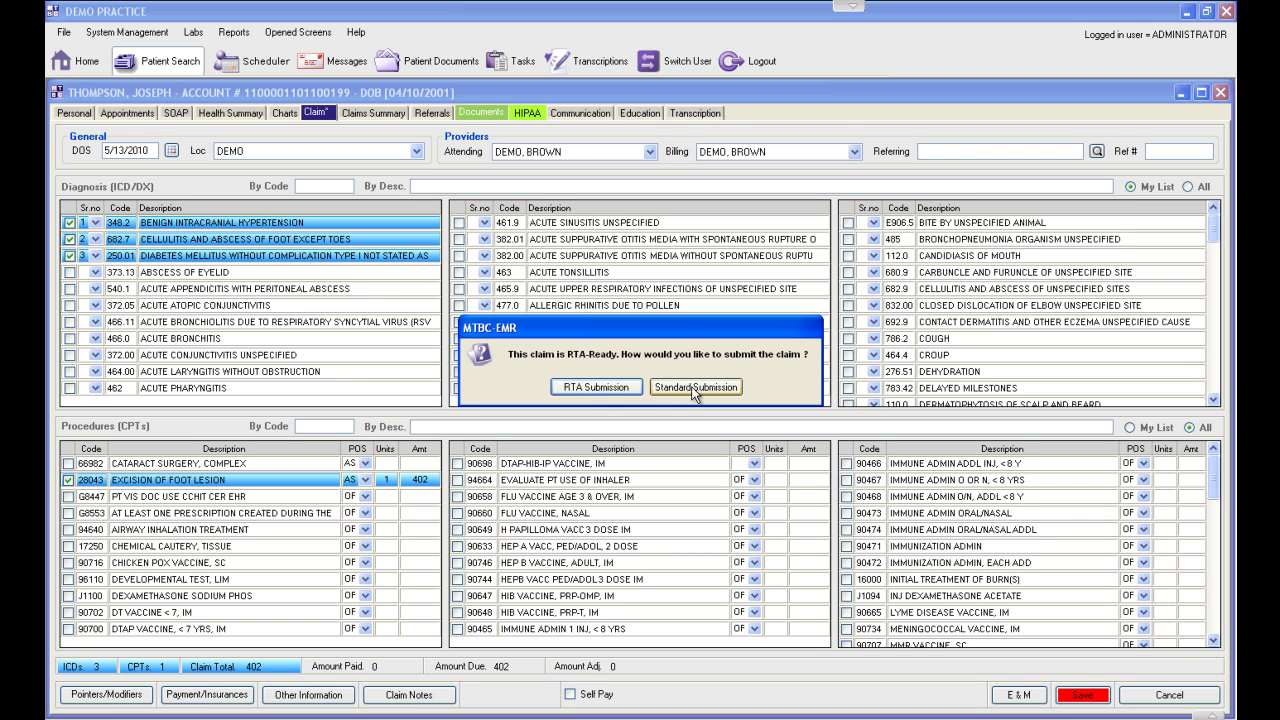
Step: Submit the claim through RTA Submission for real-time adjudication by Humana
left_click(597, 387)
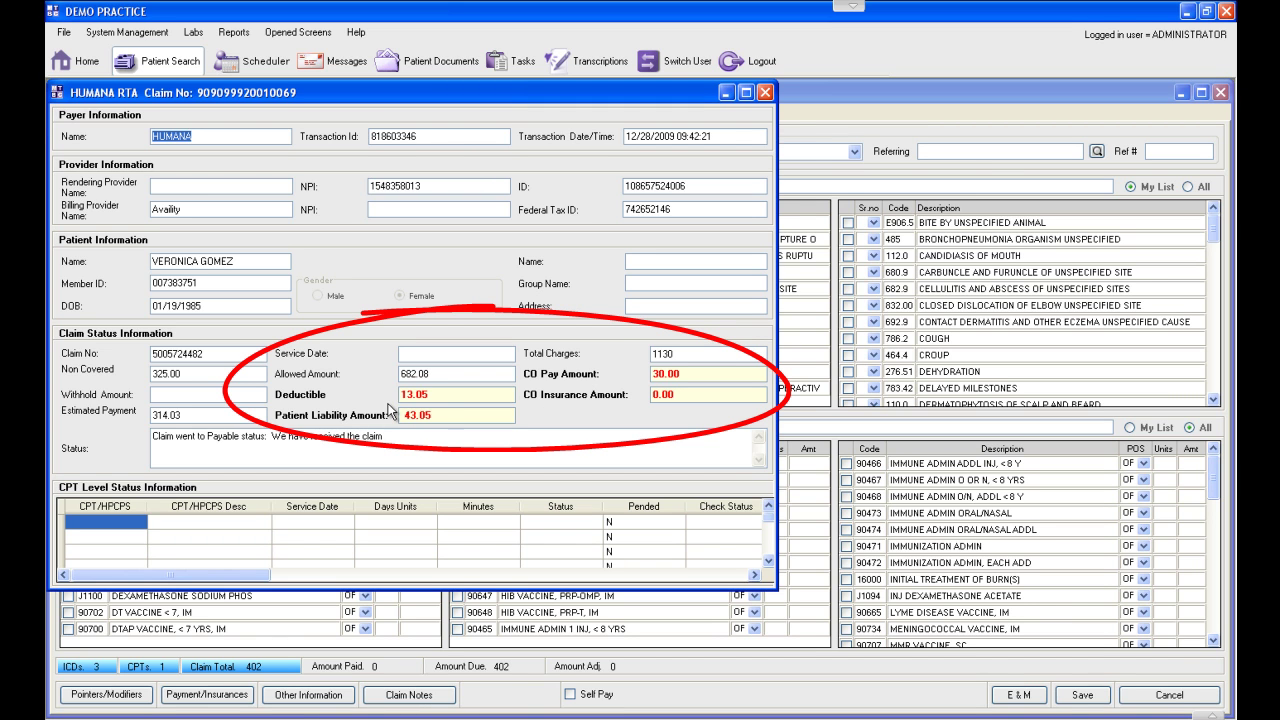
Step: Inspect Humana's RTA response, including the 43.05 patient liability, and scroll the CPT grid
left_click_drag(436, 417, 396, 417)
left_click(449, 416)
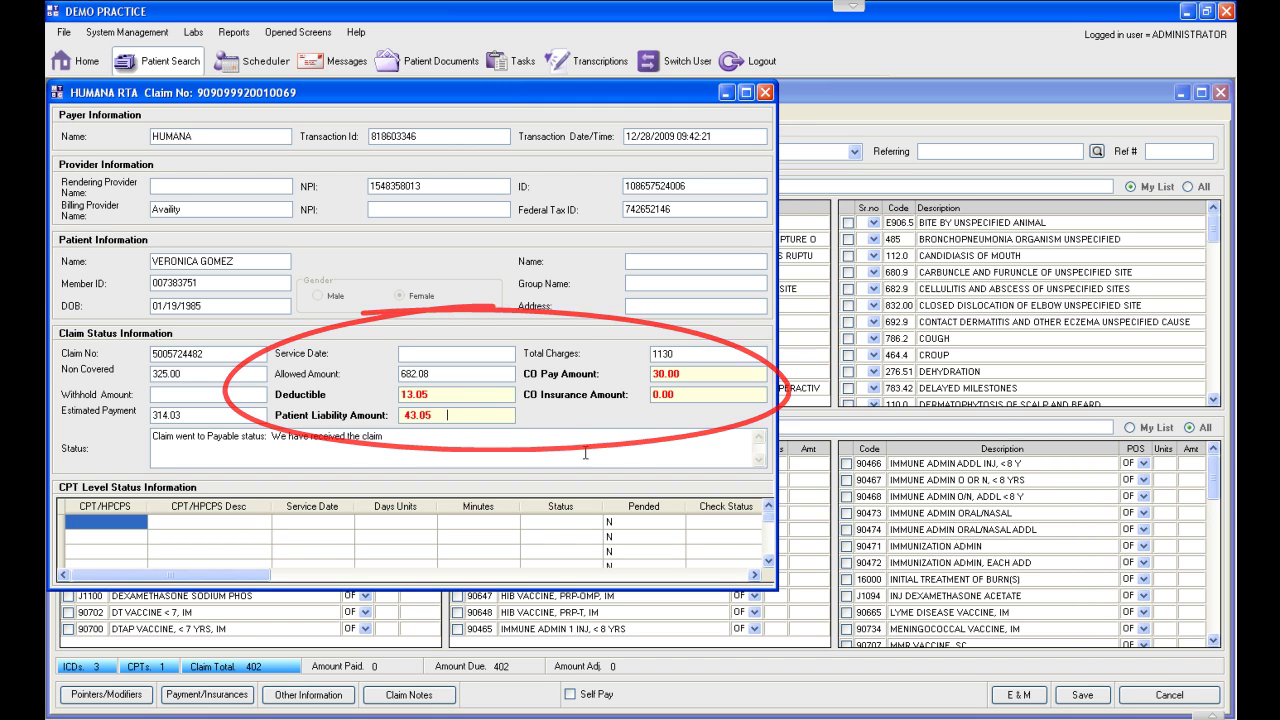
left_click(769, 560)
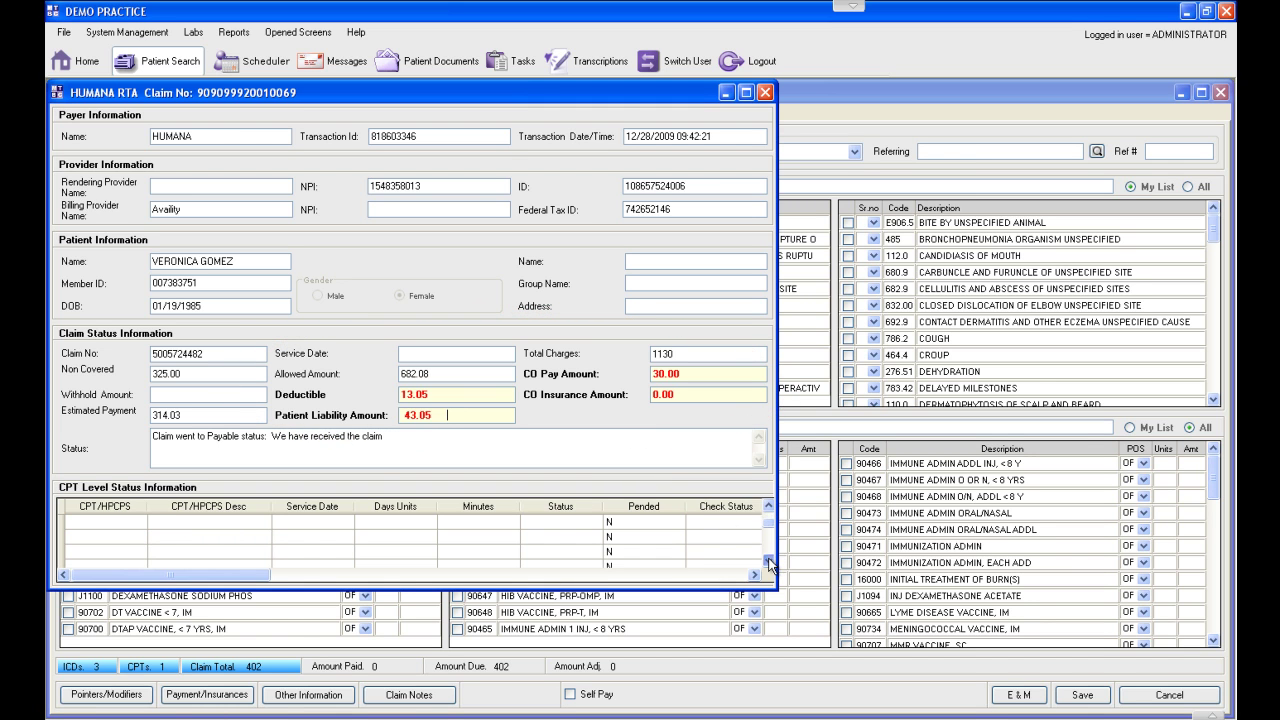
left_click(768, 506)
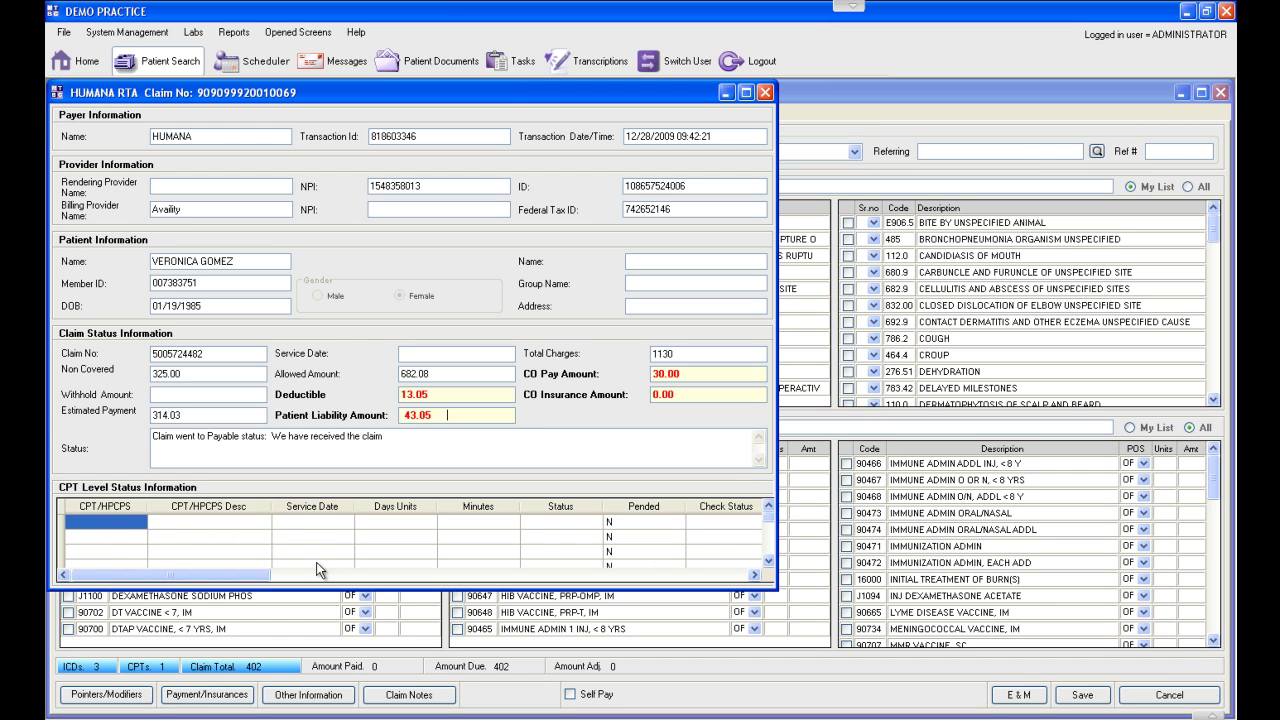
left_click_drag(252, 578, 452, 452)
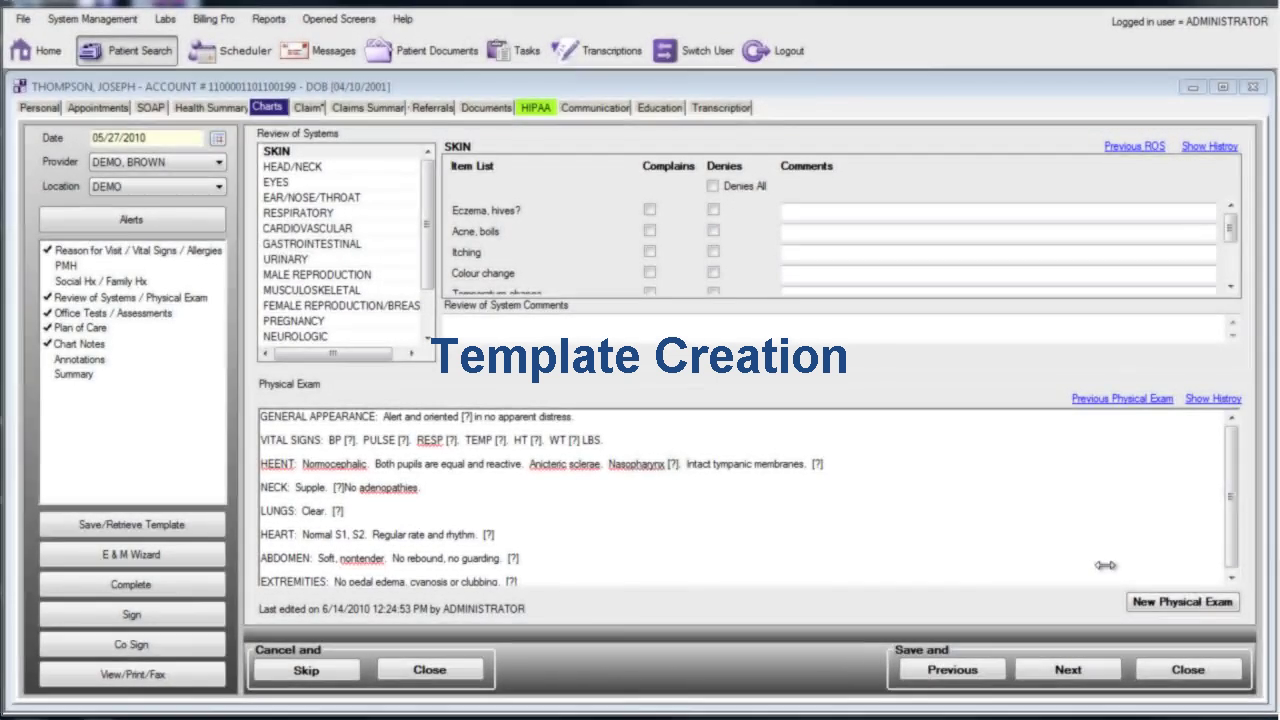
Step: Show the chart's Reason for Visit, then Past Medical History with Mumps, Chicken Pox and cataract surgery
left_click(167, 337)
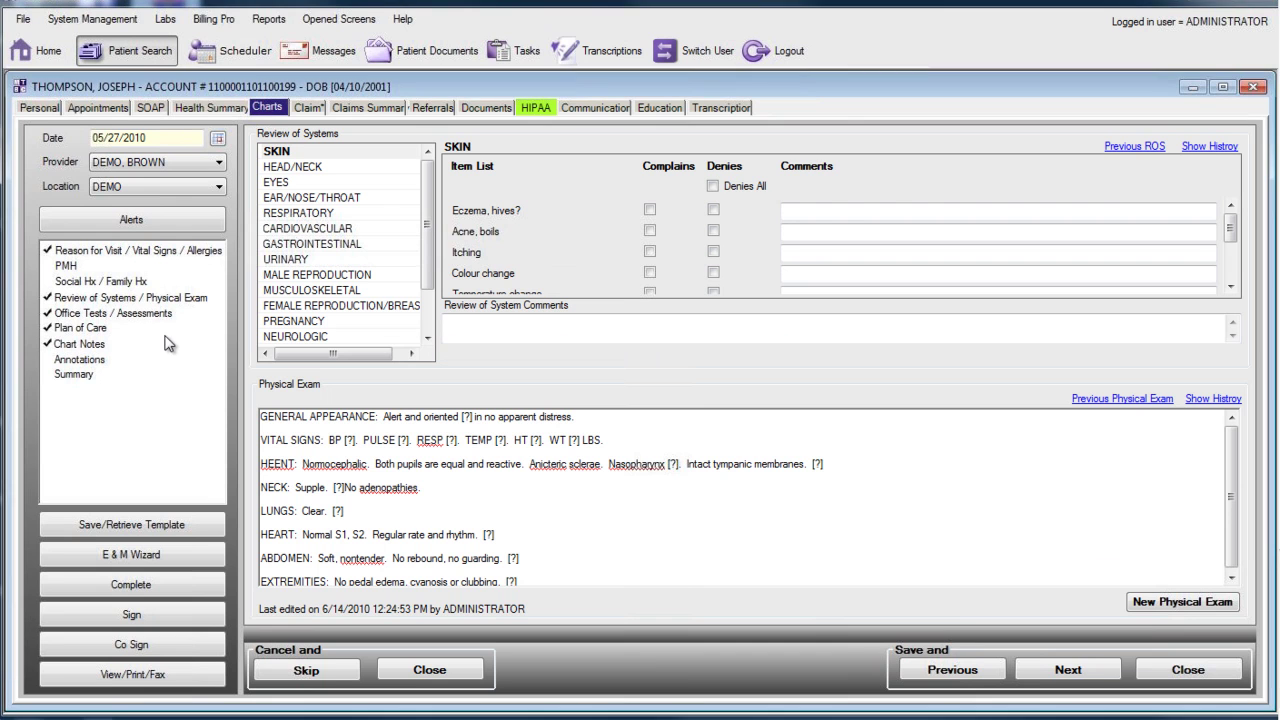
left_click(132, 251)
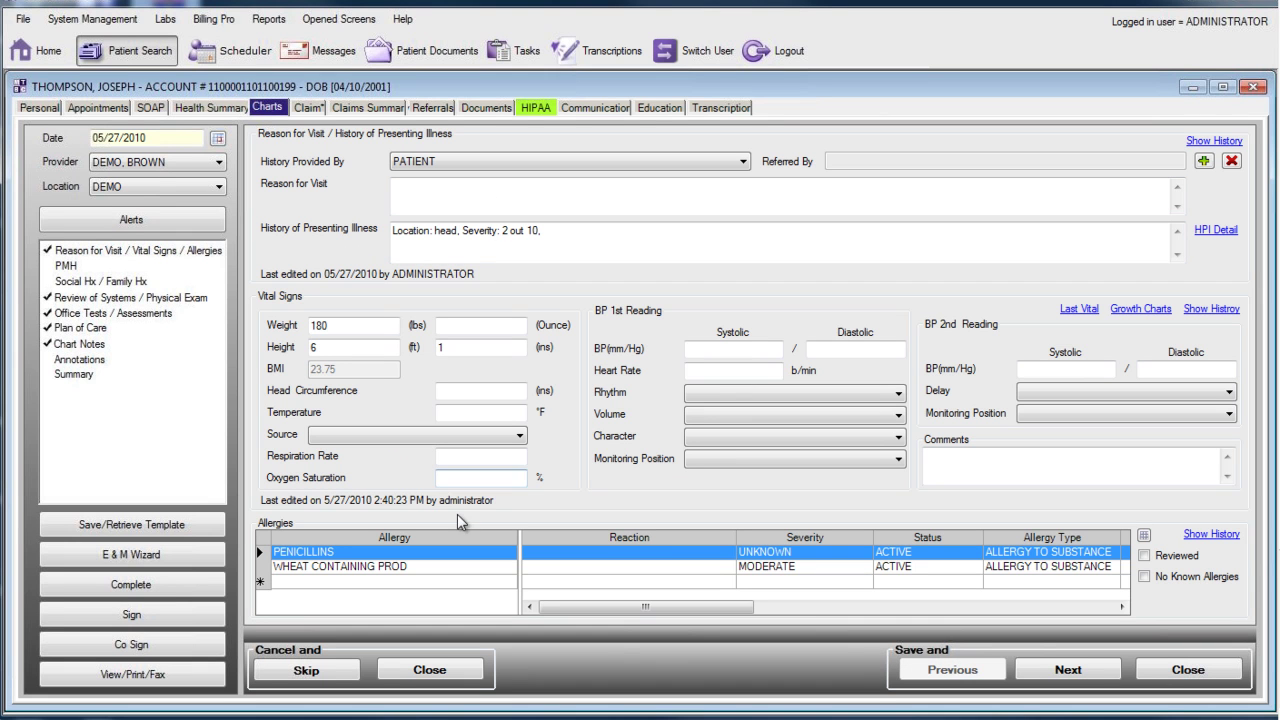
left_click(66, 266)
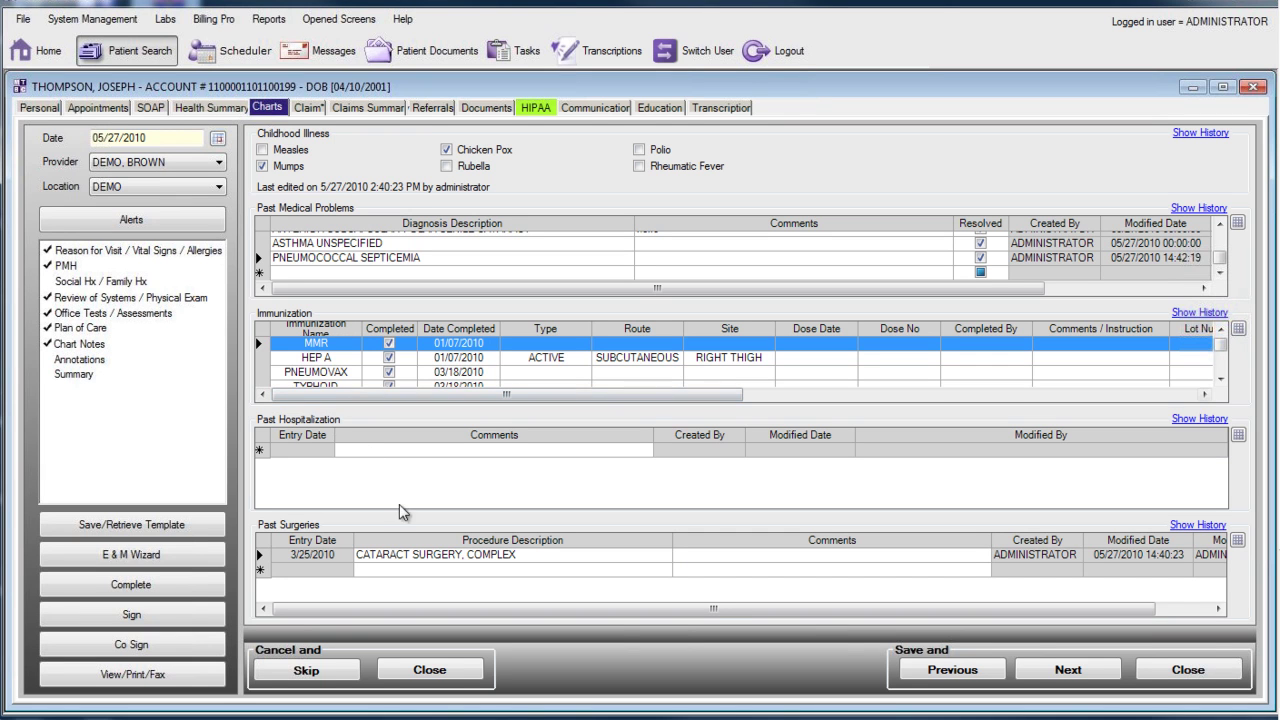
Step: View Review of Systems / Physical Exam, then close the 05/27/2010 chart without saving
left_click(95, 302)
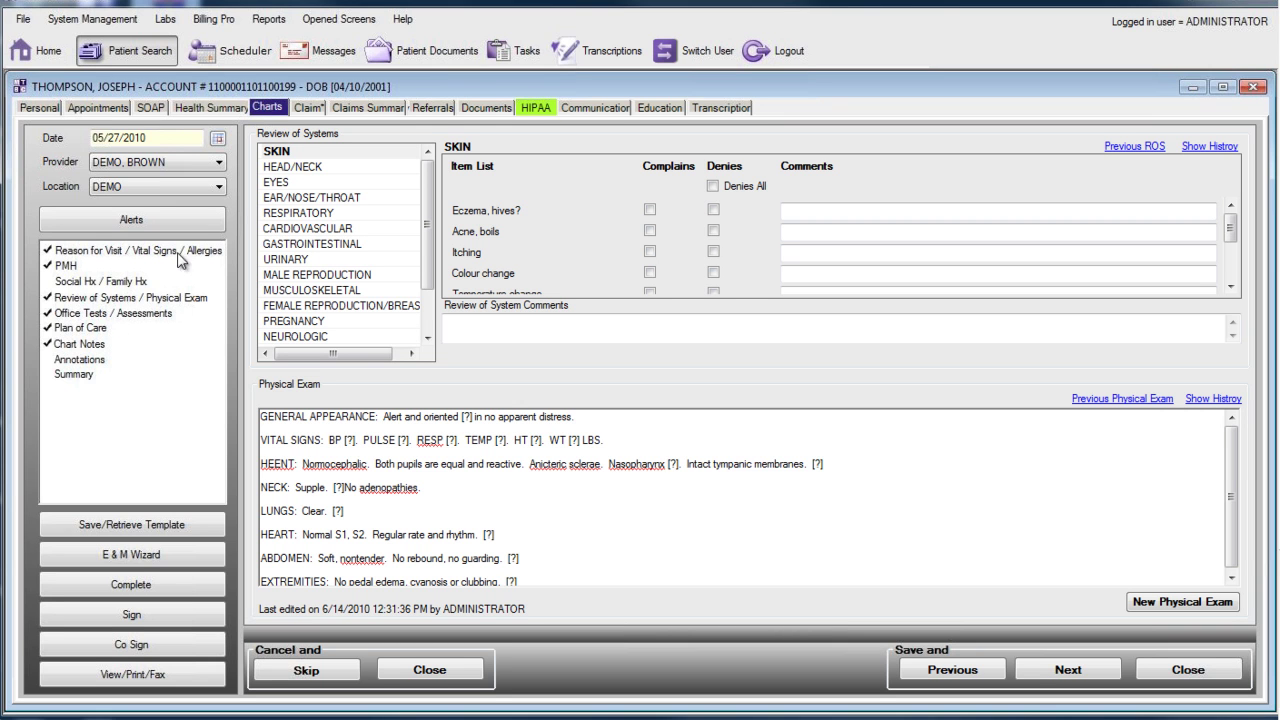
left_click(1160, 670)
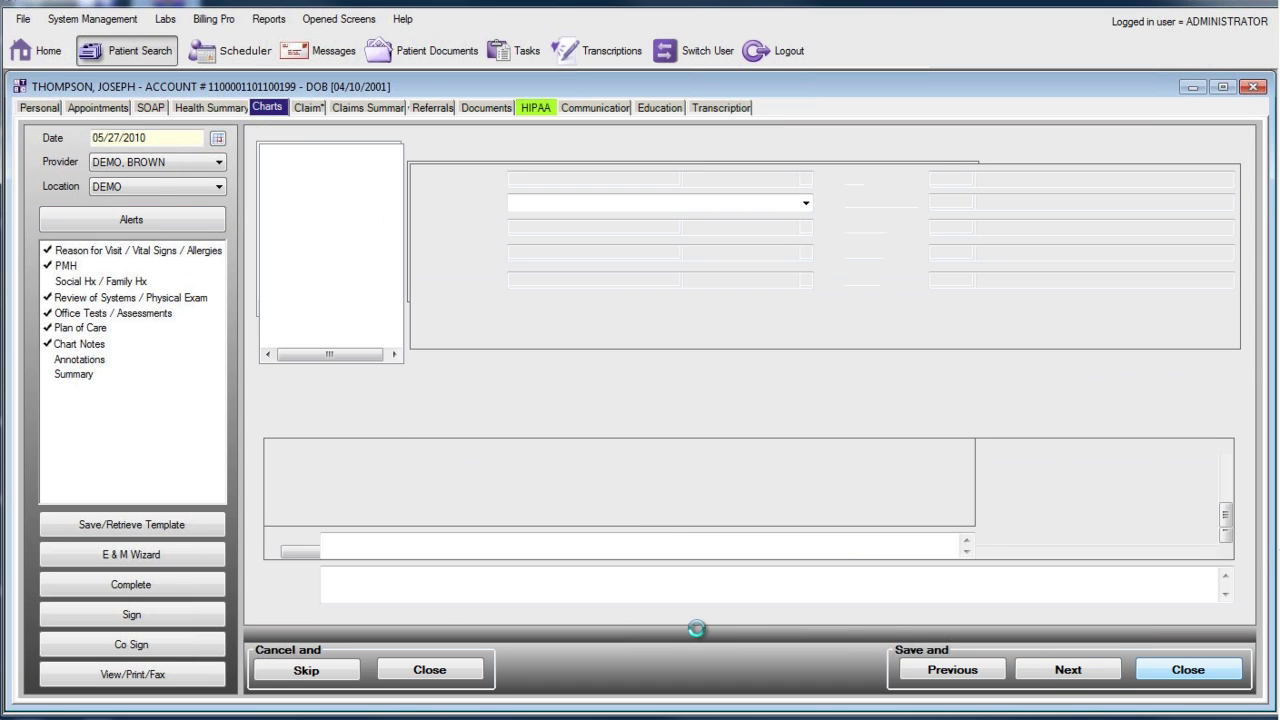
left_click(812, 511)
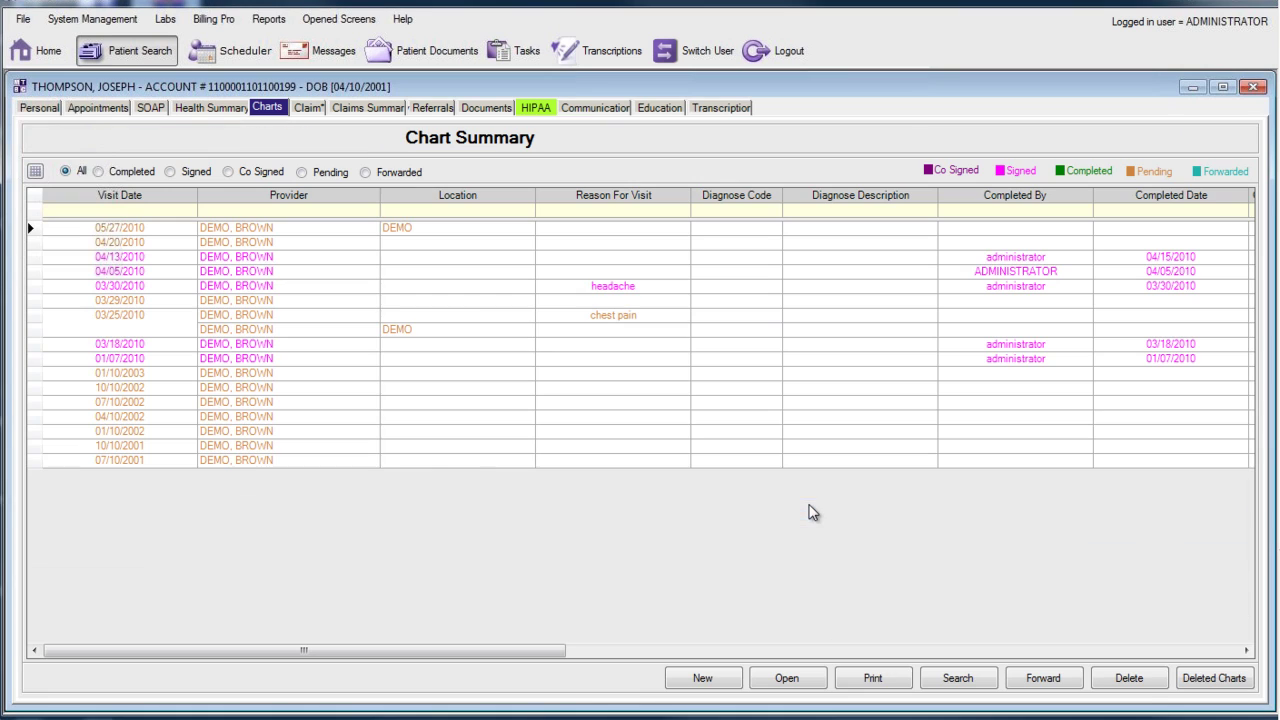
Step: Create a new 06/14/2010 chart and apply the Pulmonary Function Study template to it
left_click(704, 678)
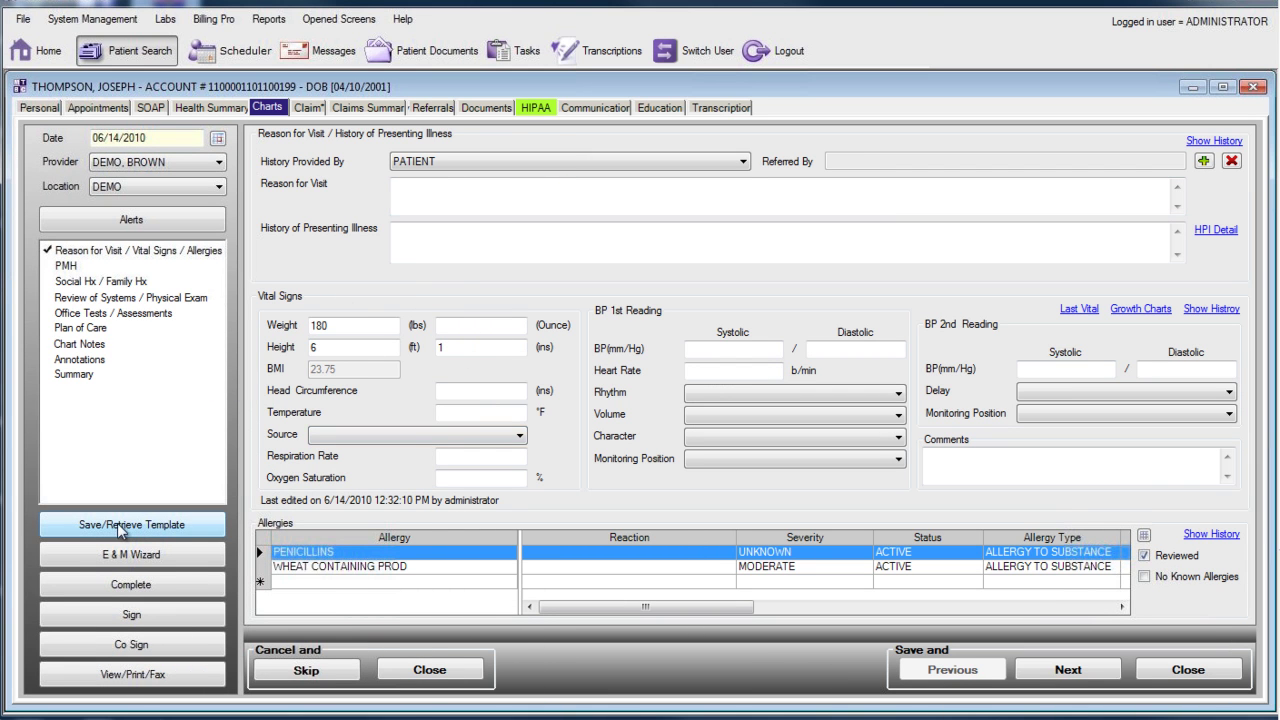
left_click(148, 531)
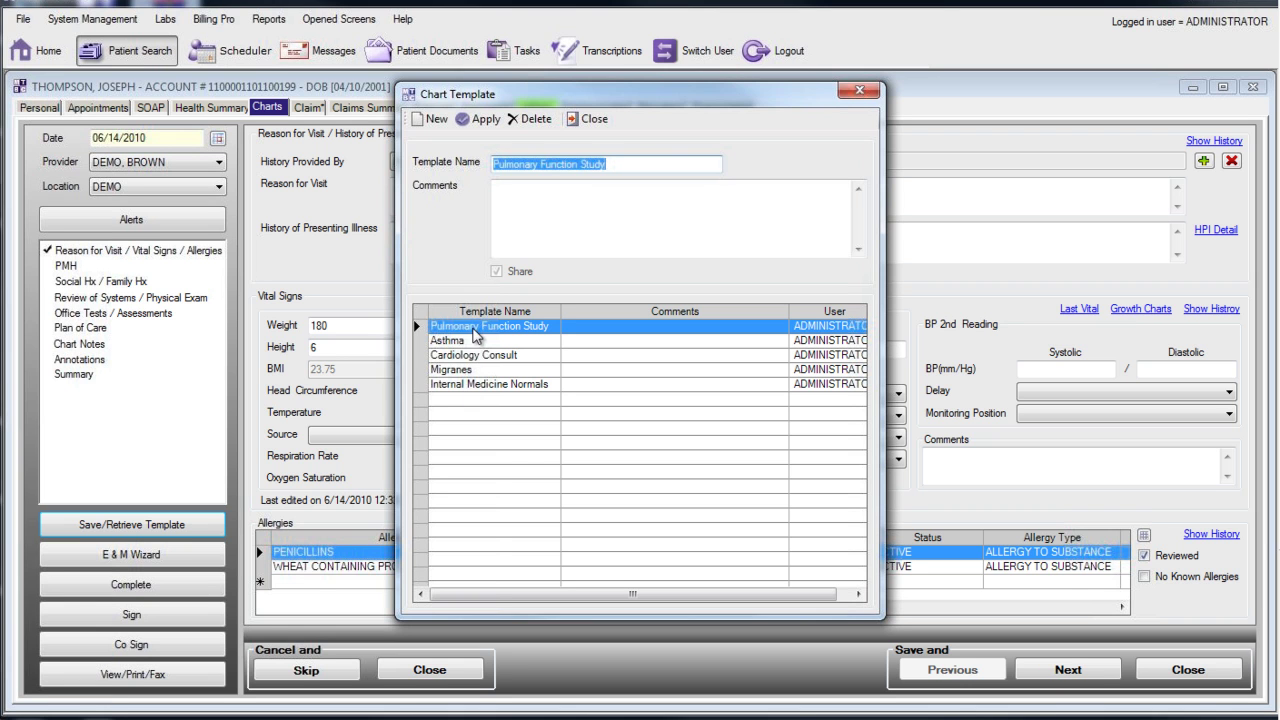
left_click(516, 330)
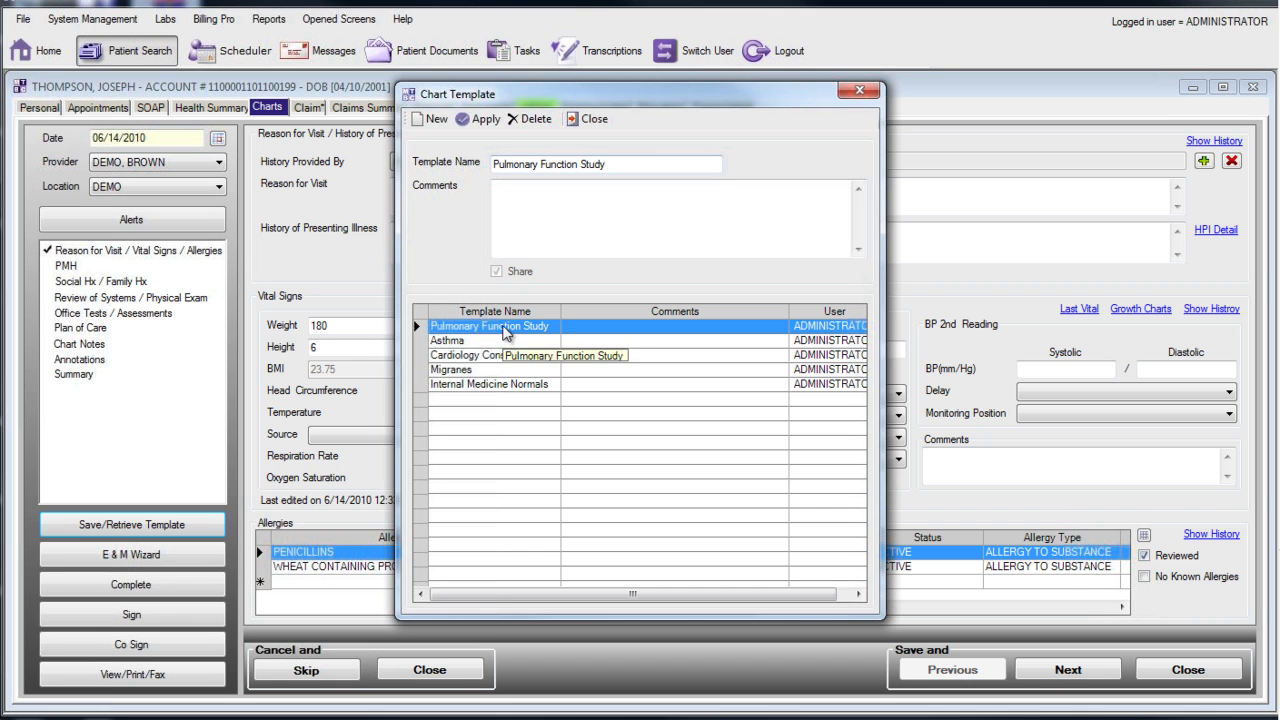
left_click(480, 122)
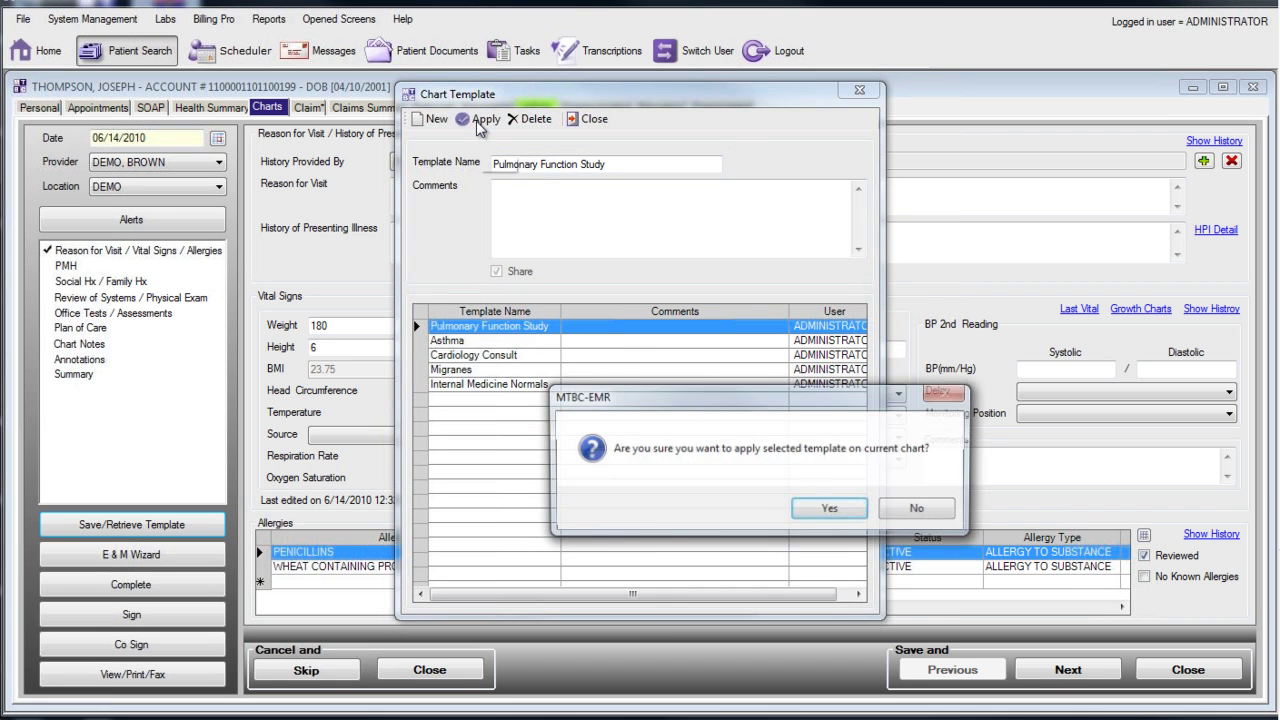
left_click(829, 512)
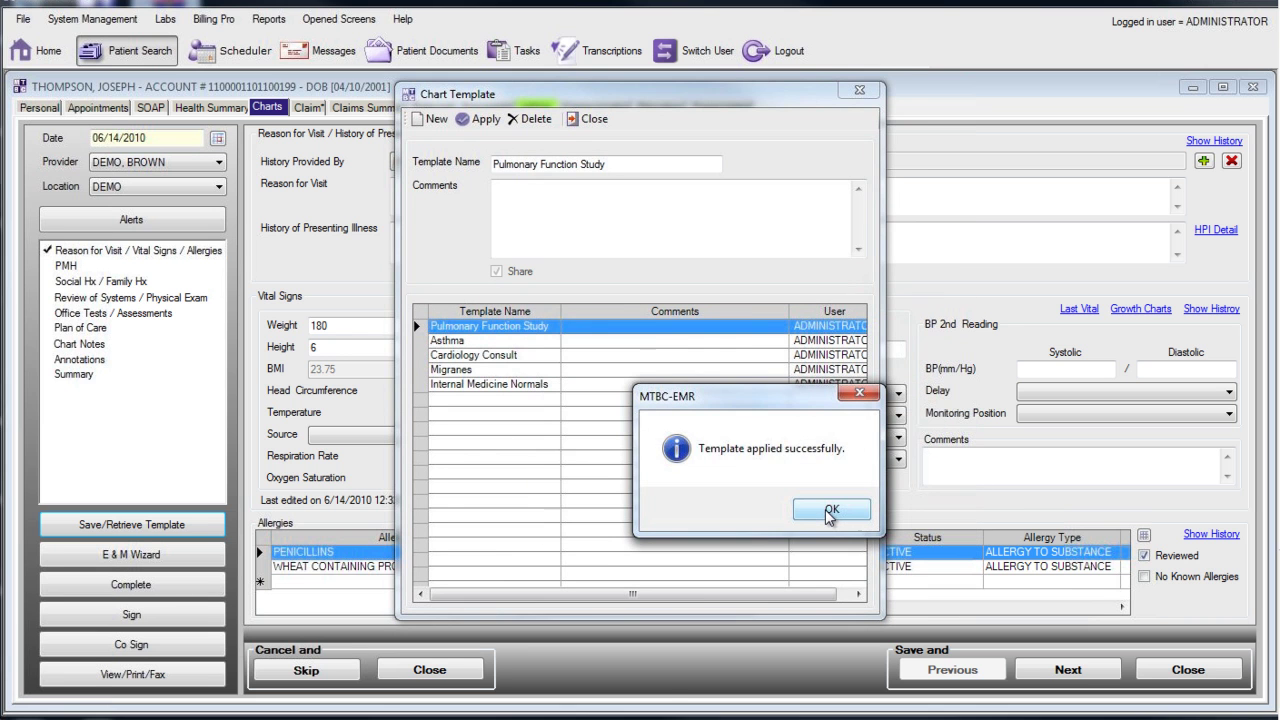
left_click(829, 512)
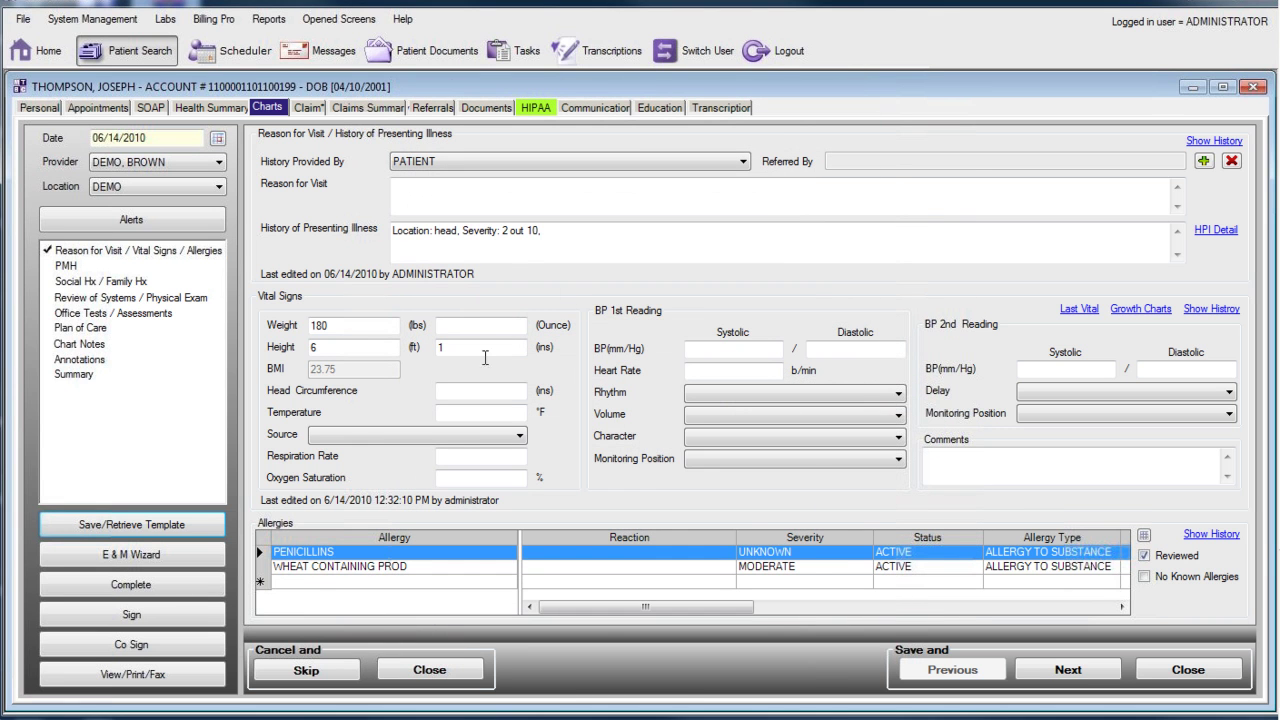
Step: Preview the 06/14/2010 Main Report, scroll through it, and return to its pulmonary function notes at the top
left_click(183, 676)
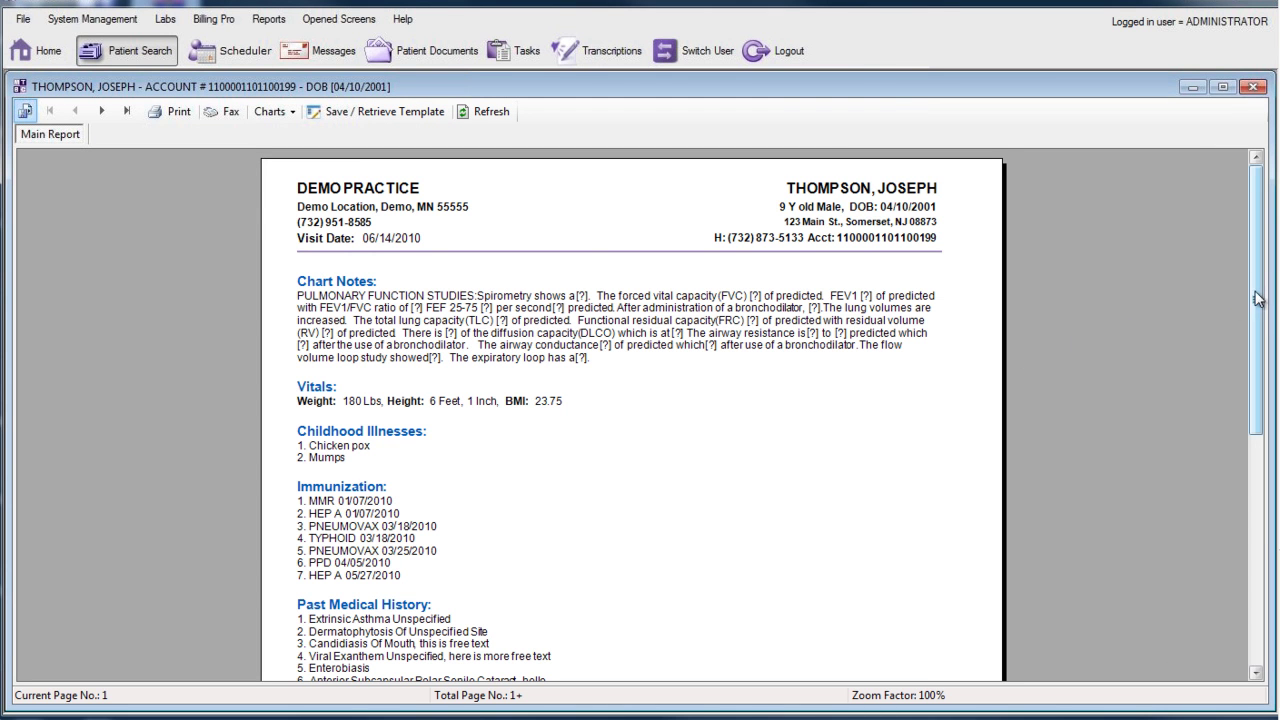
scroll(1255, 360, "down", 3)
left_click_drag(1255, 415, 1255, 560)
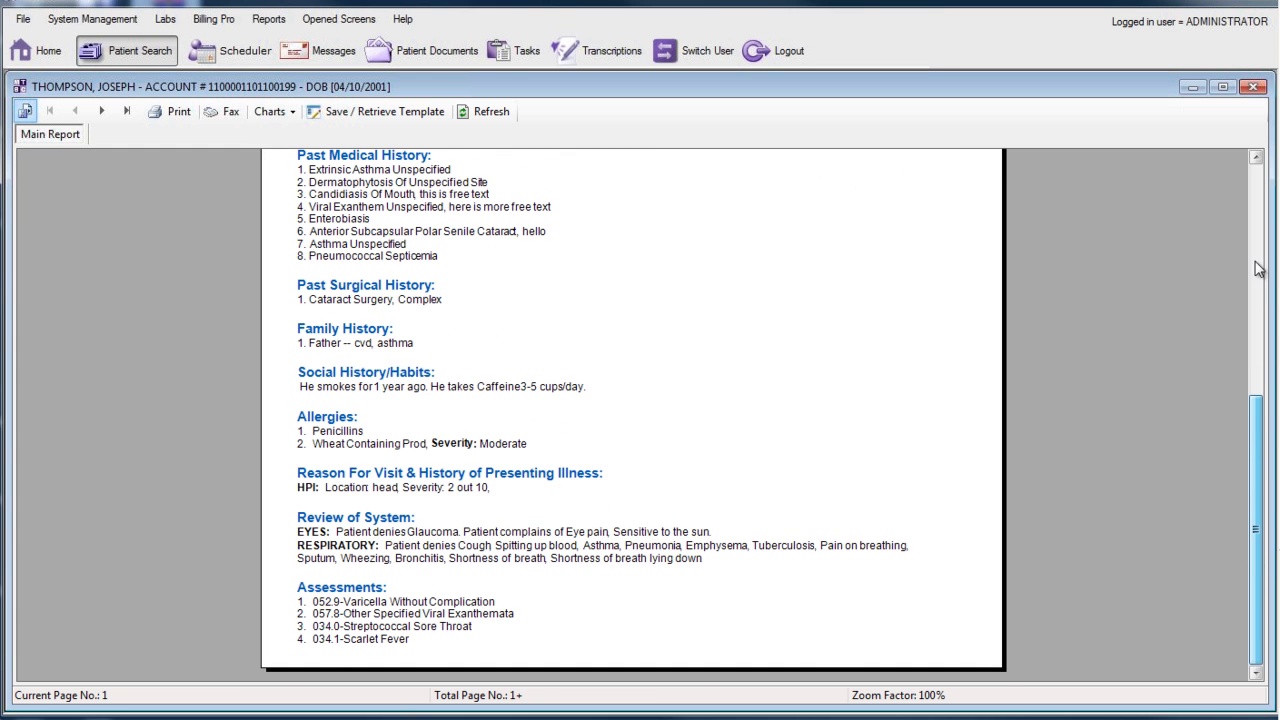
left_click(1251, 215)
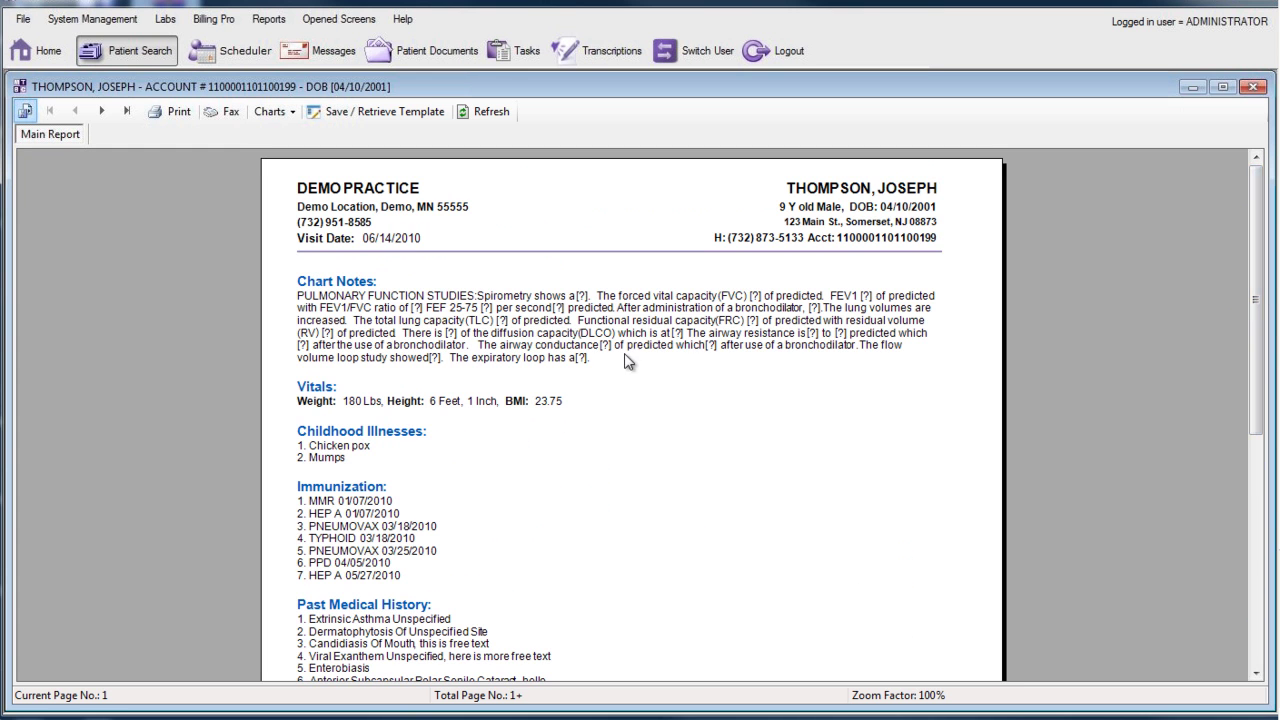
left_click(516, 310)
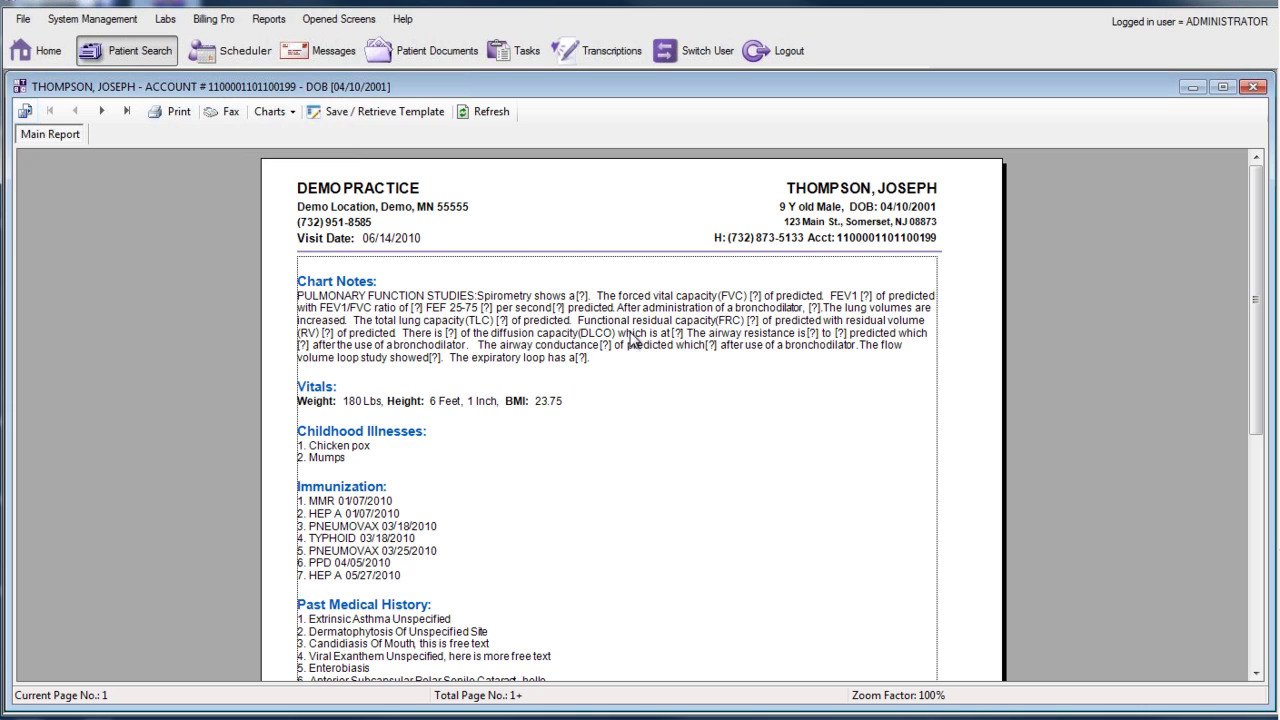
Step: Delete the placeholder after FEV1, note the patient is breathing well after the bronchodilator, and close the report
left_click(287, 112)
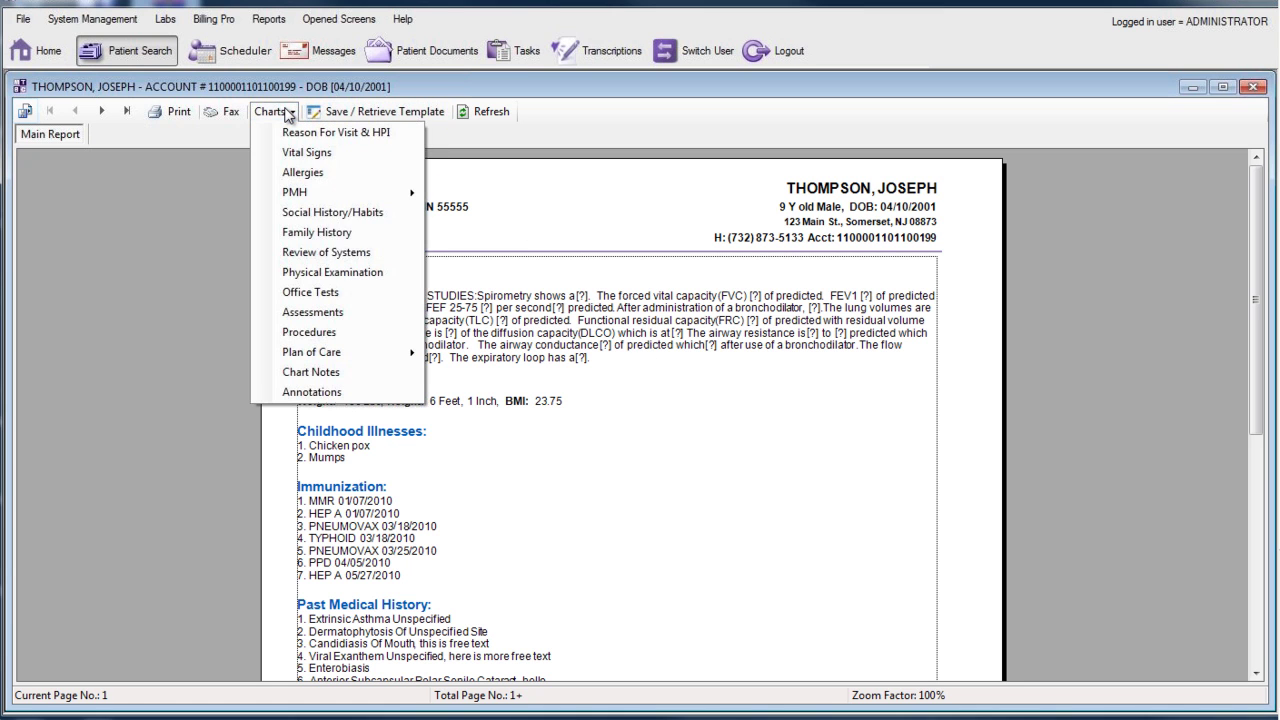
left_click(371, 377)
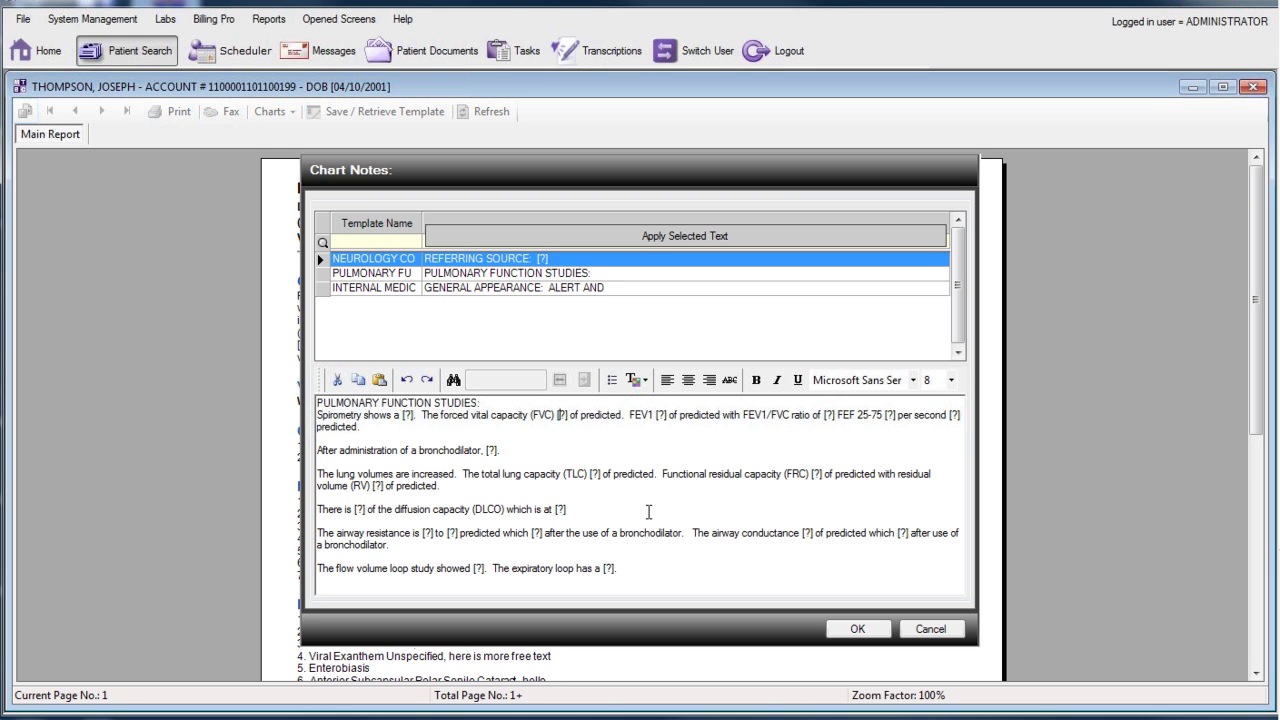
key("F3")
key("F3")
key("F3")
key("Delete")
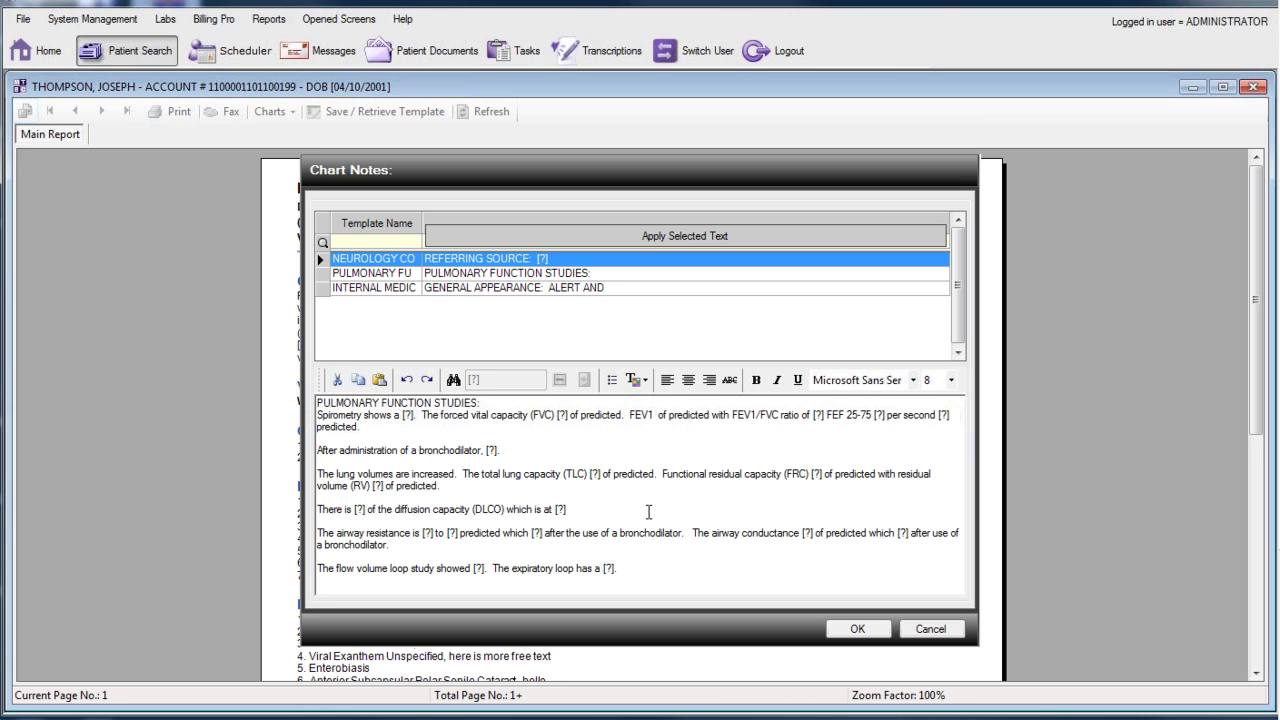
key("F3")
key("F3")
key("F3")
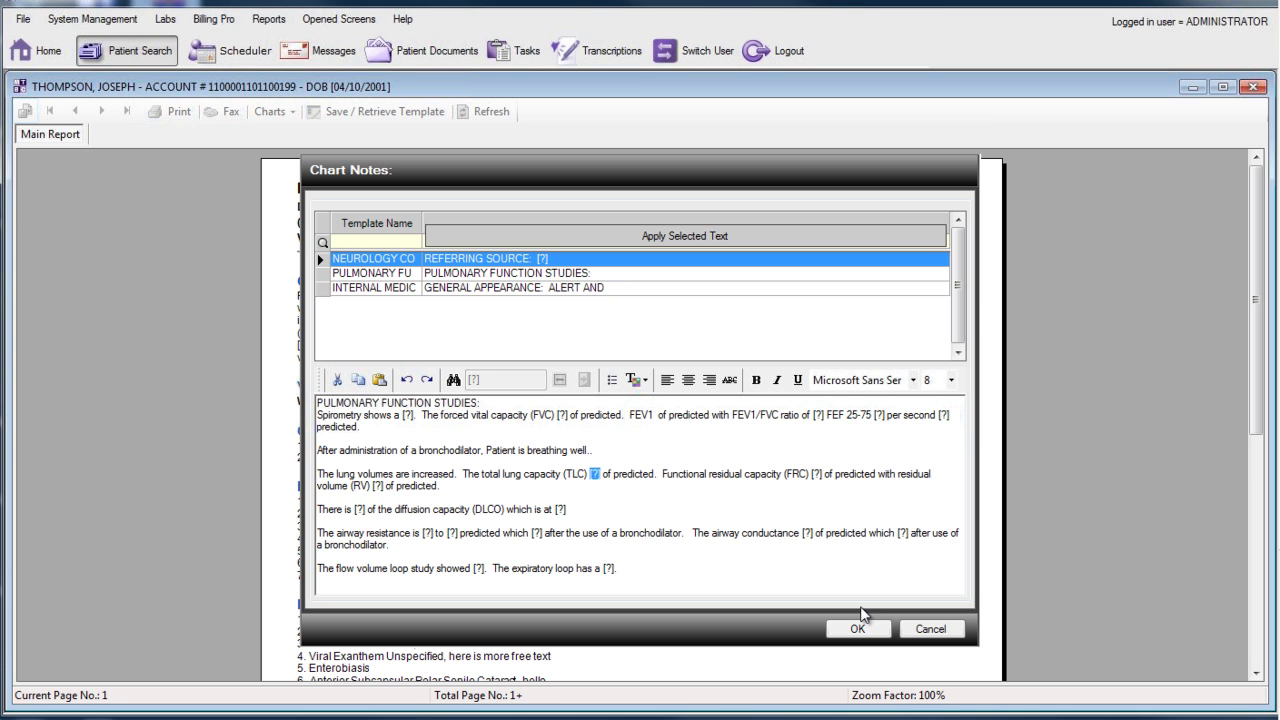
left_click(855, 628)
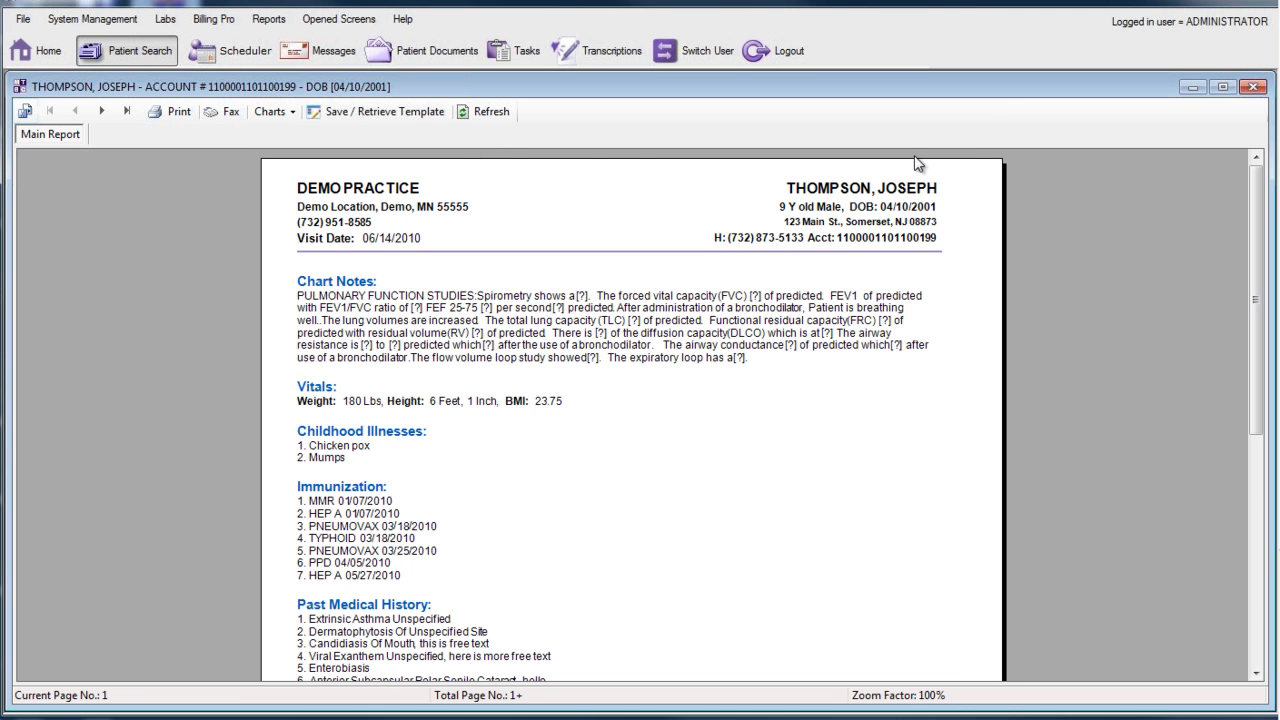
left_click(1251, 87)
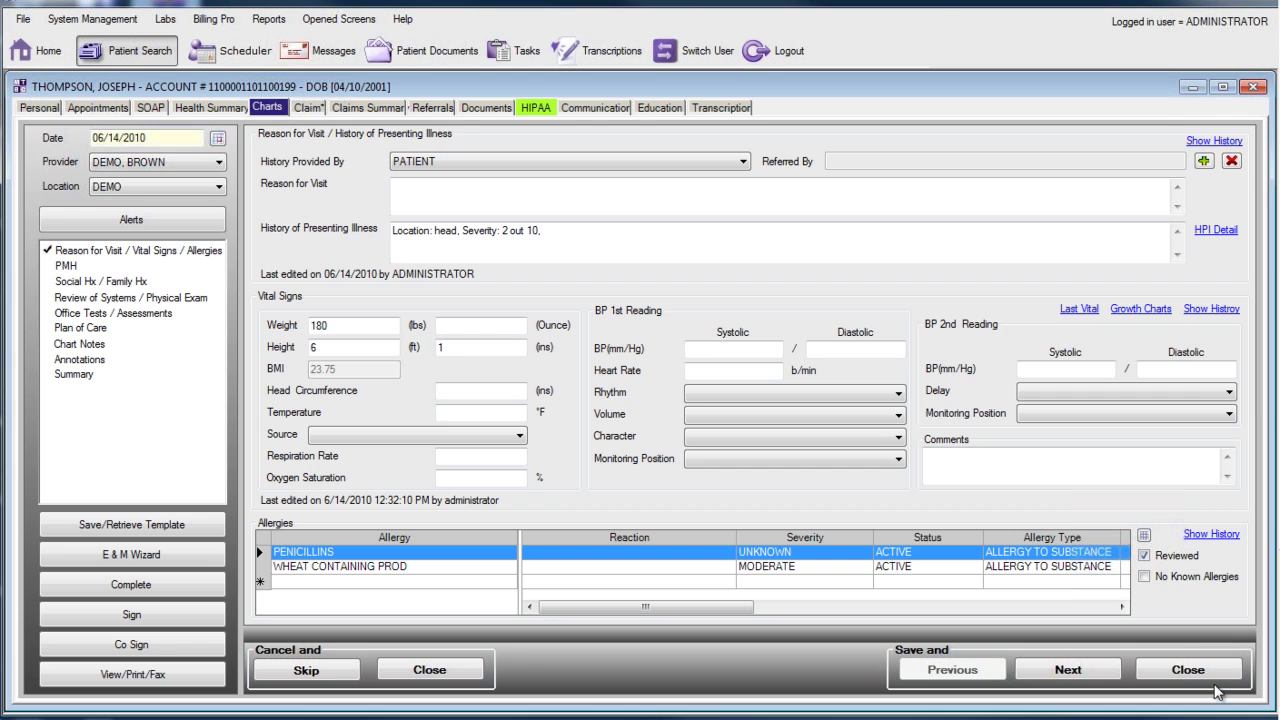
Step: Save and reopen the 06/14/2010 chart, then go to the Review of Systems / Physical Exam page
left_click(1188, 670)
left_click(700, 676)
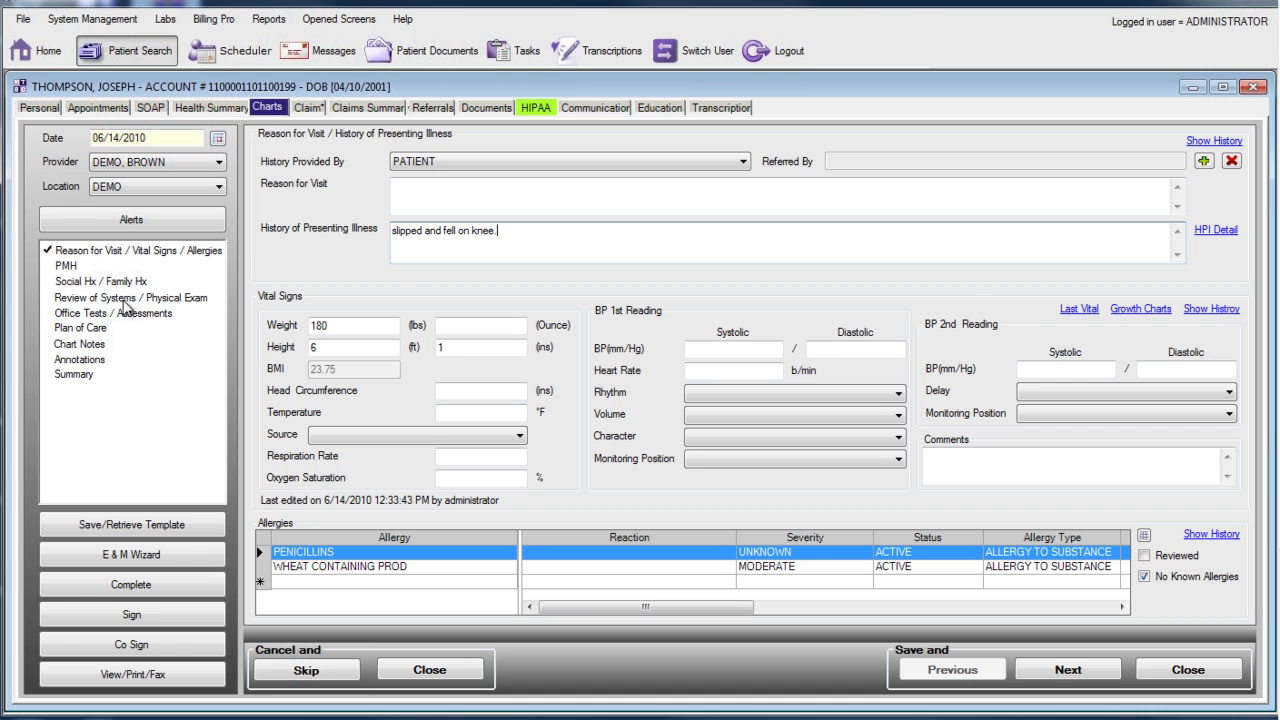
left_click(124, 300)
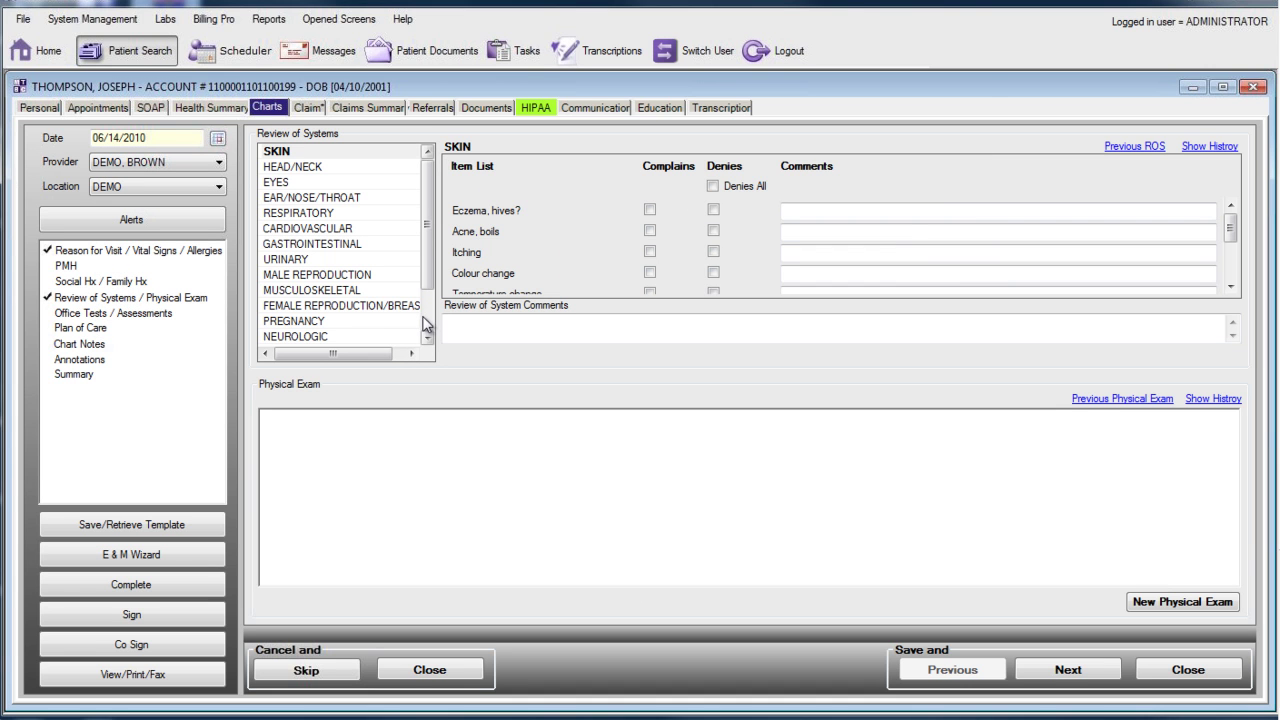
Step: Mark musculoskeletal joint pain or stiffness as a complaint with the comment 'right knee'
left_click(337, 289)
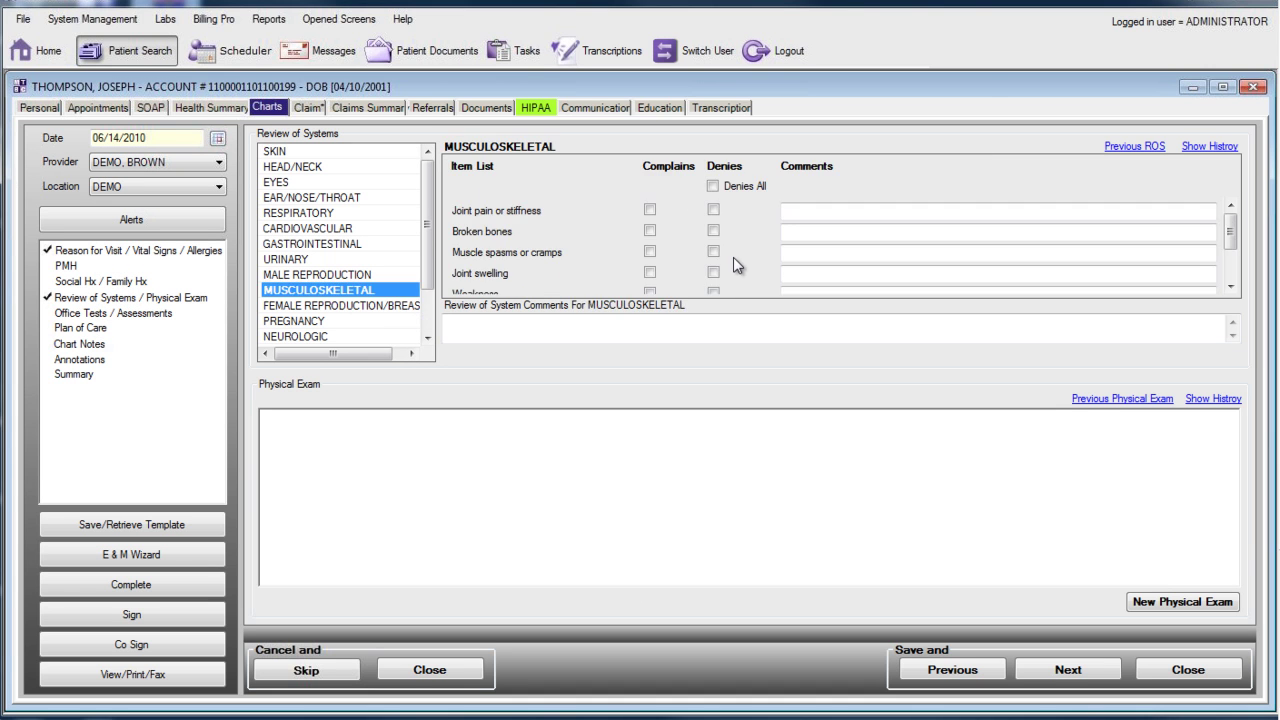
left_click(650, 210)
left_click(813, 214)
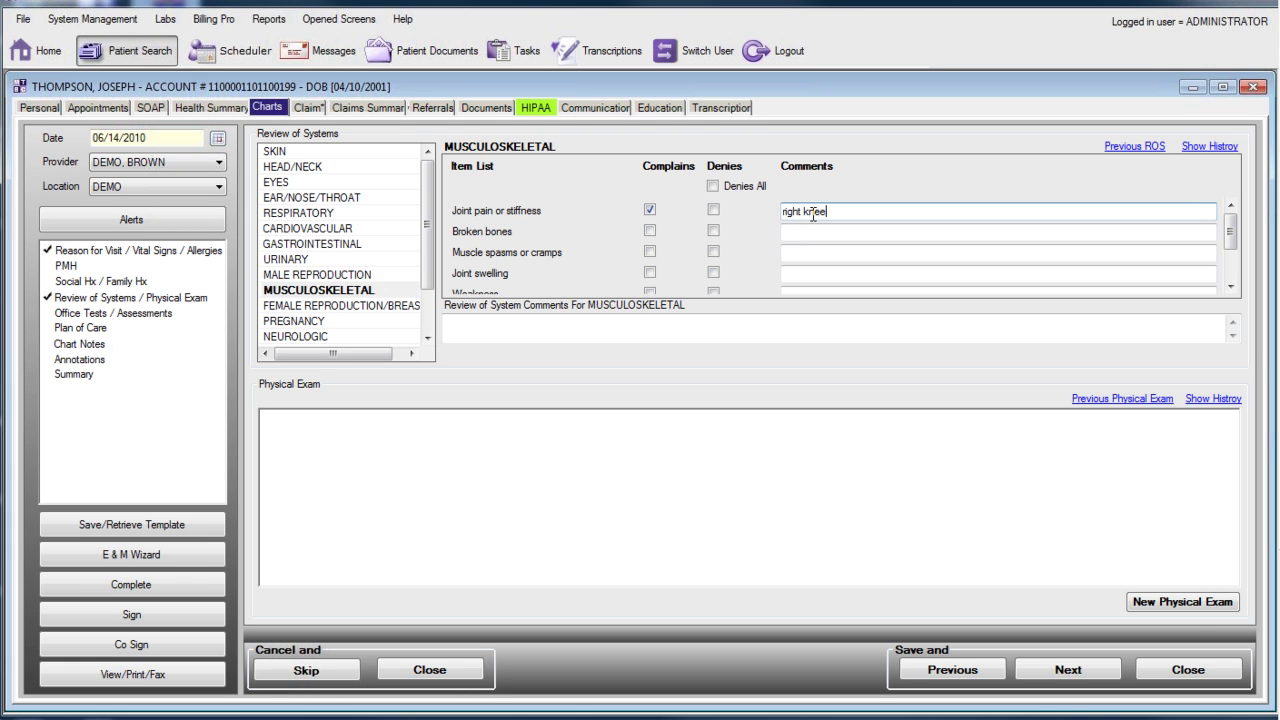
Step: Add a physical exam with default General, Head, Eyes, Nose and Extremities findings
left_click(1172, 603)
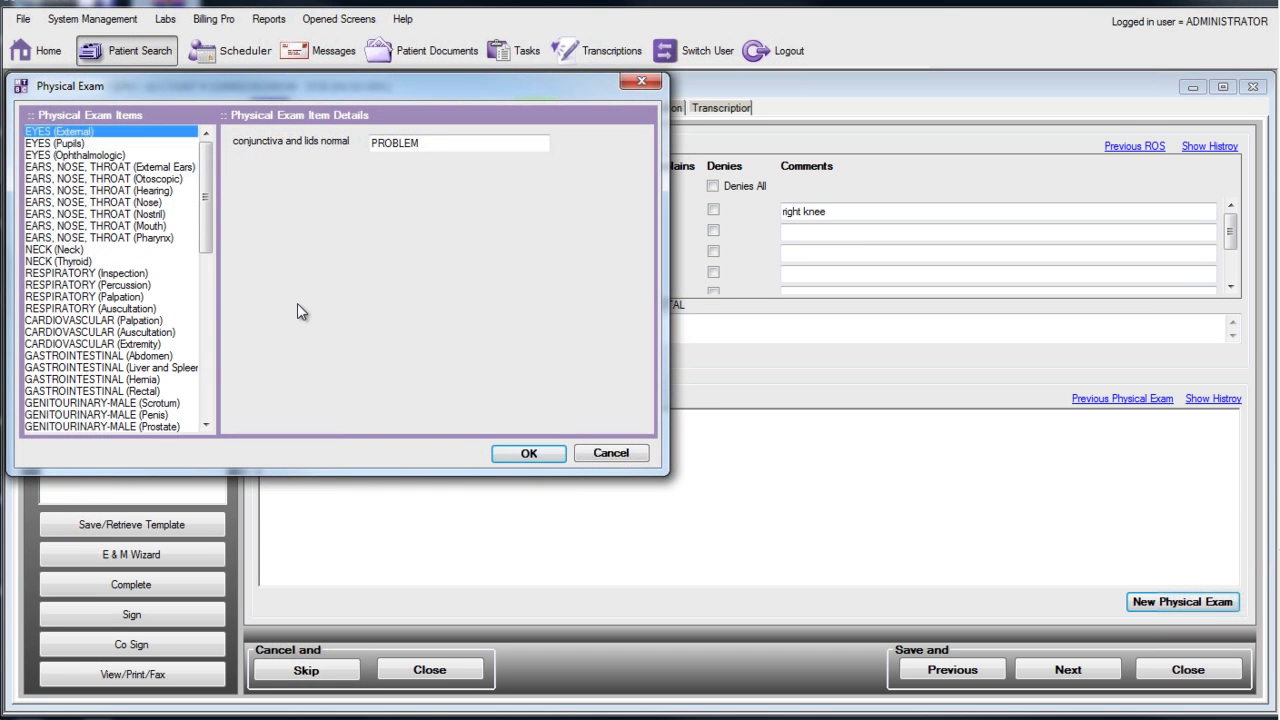
left_click(204, 320)
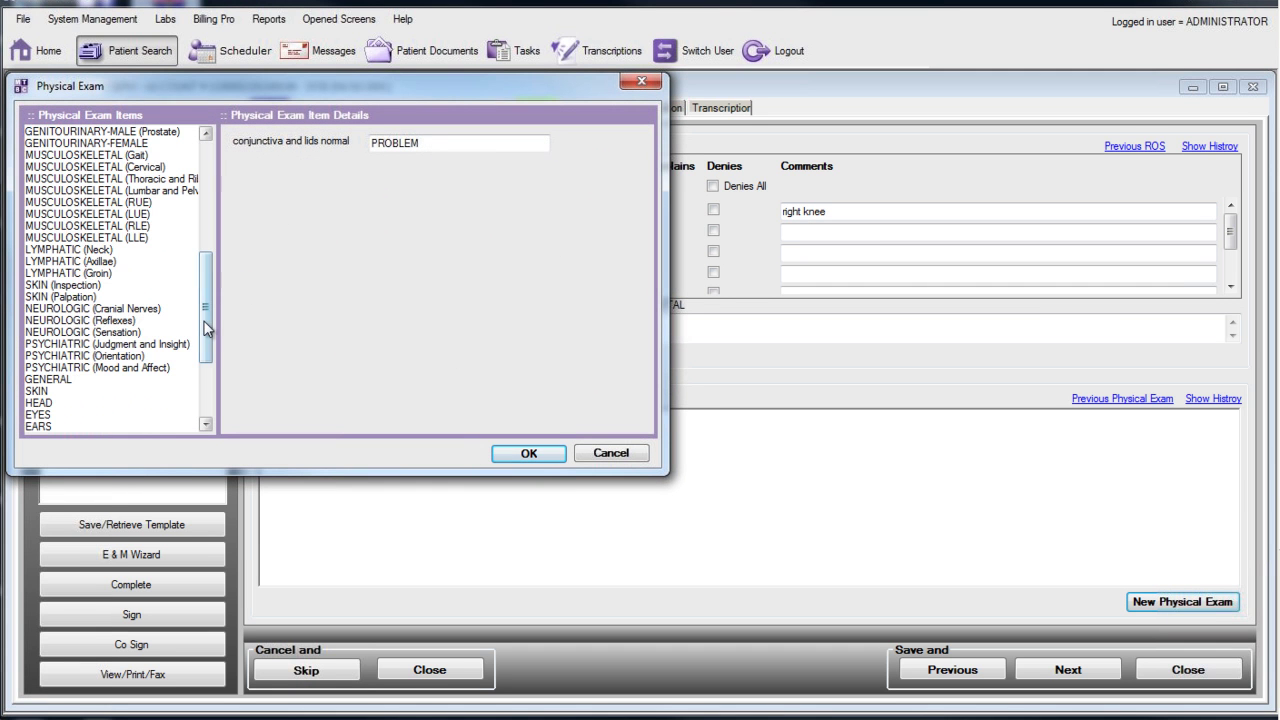
left_click(203, 383)
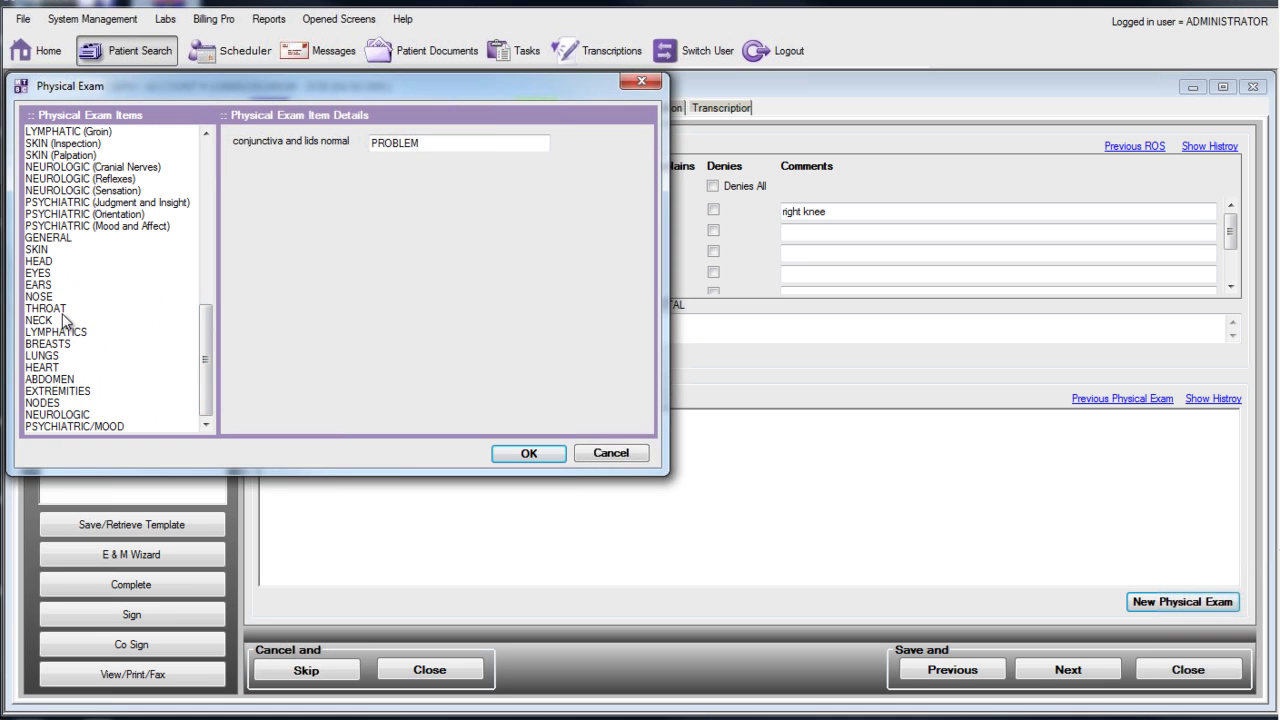
left_click(48, 238)
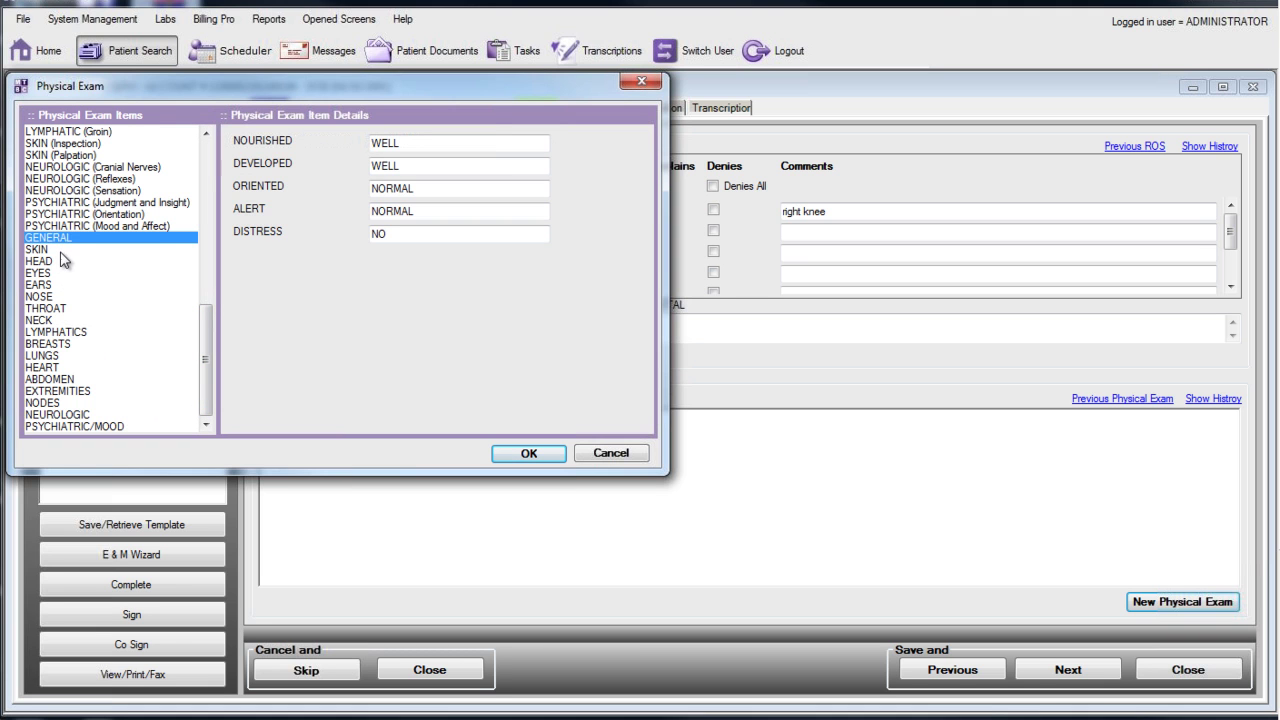
left_click(61, 263)
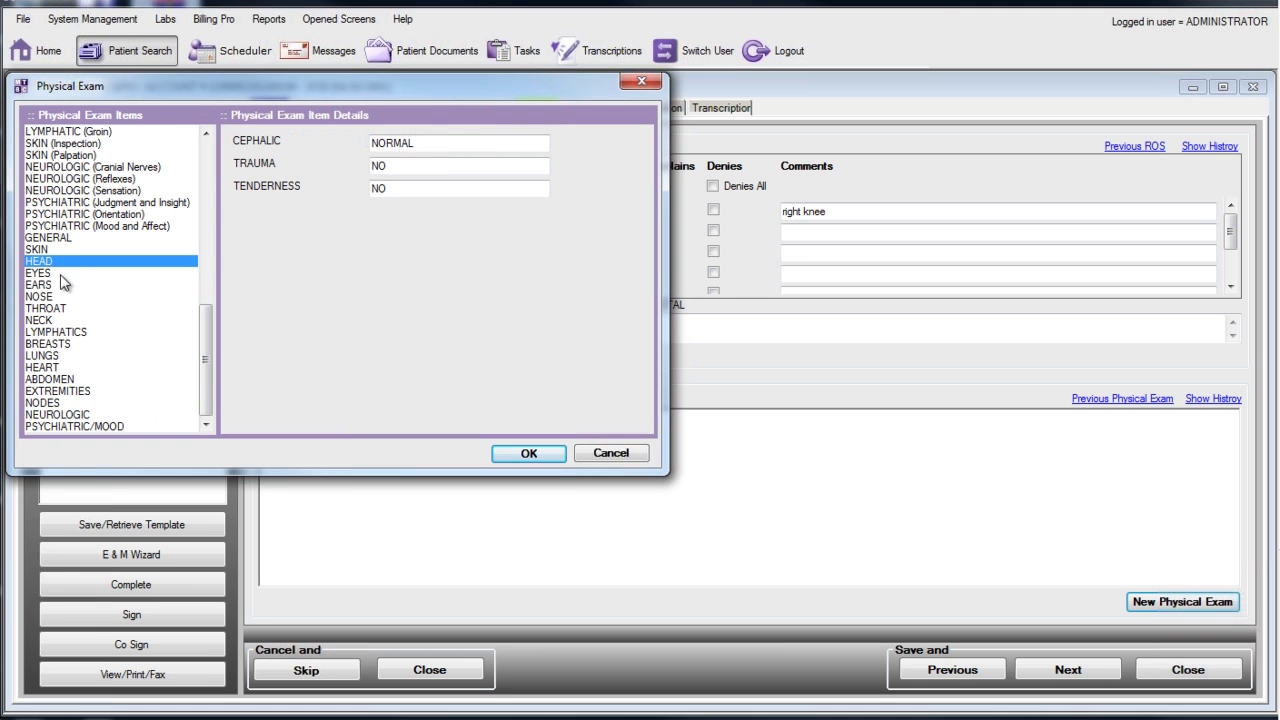
left_click(61, 275)
left_click(58, 297)
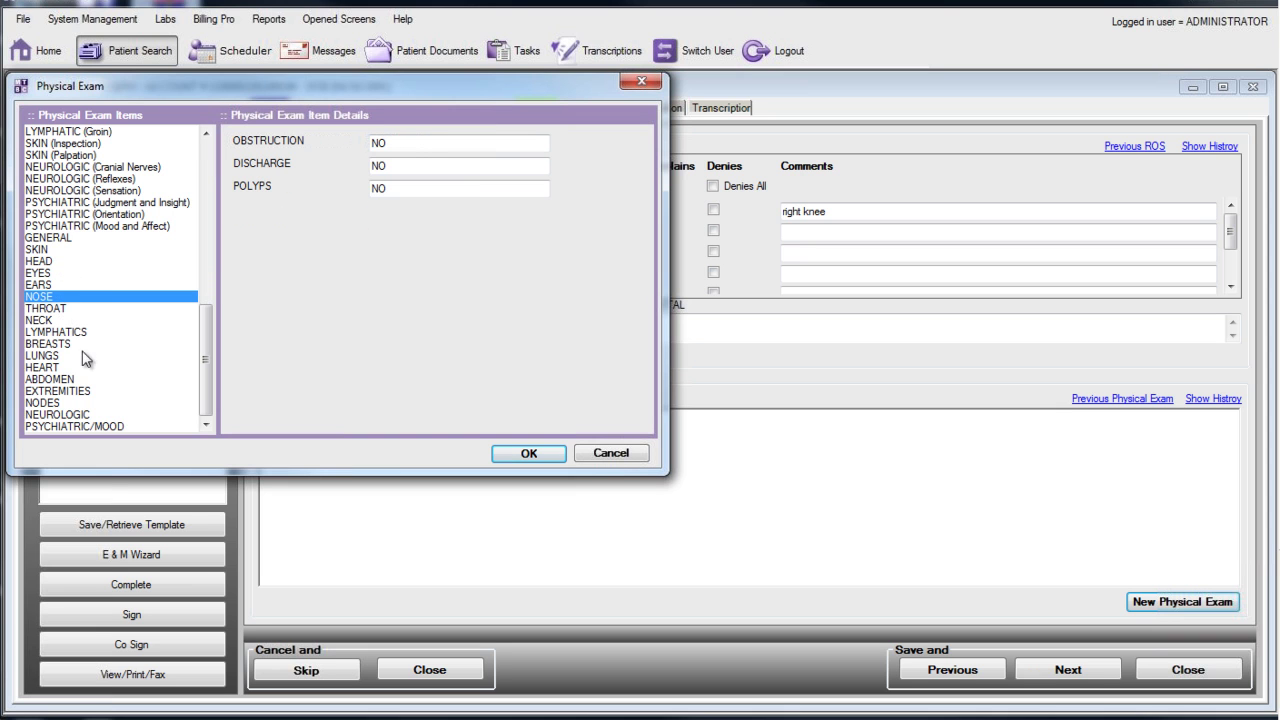
left_click(86, 391)
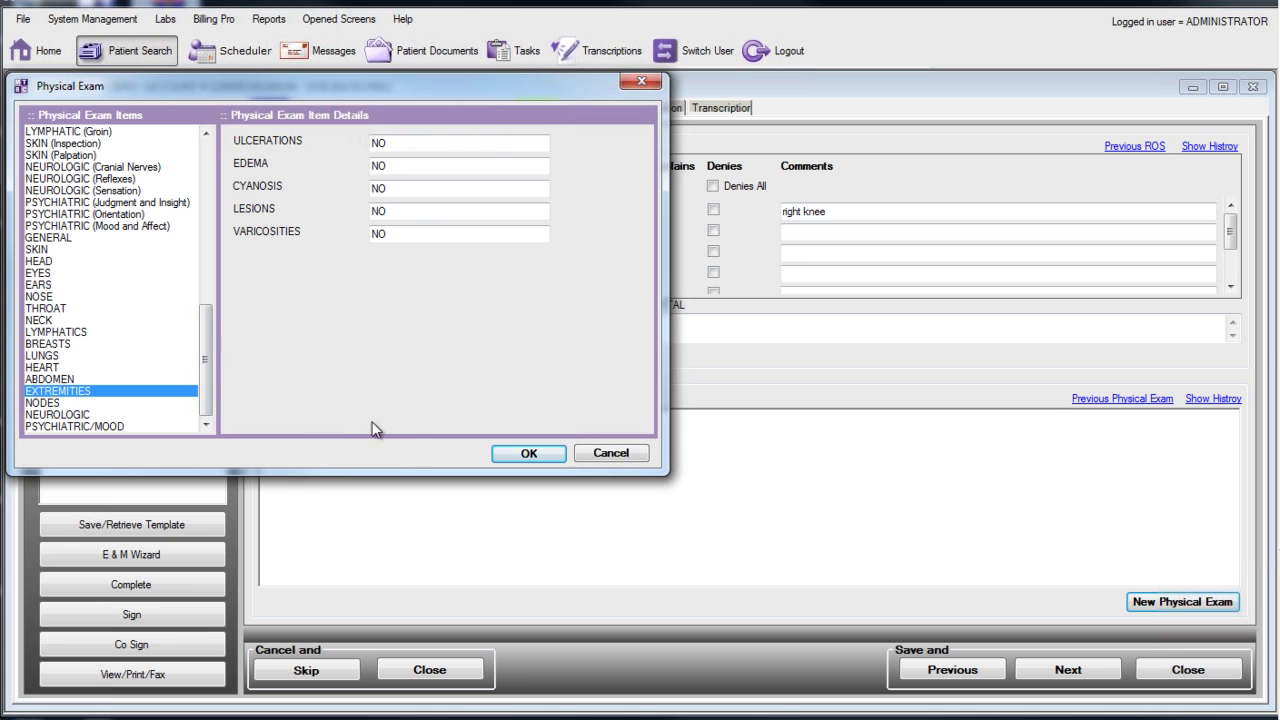
Step: Accept the exam findings, add 'Bruise on right knee due to fall.', and visit Plan of Care before returning
left_click(515, 459)
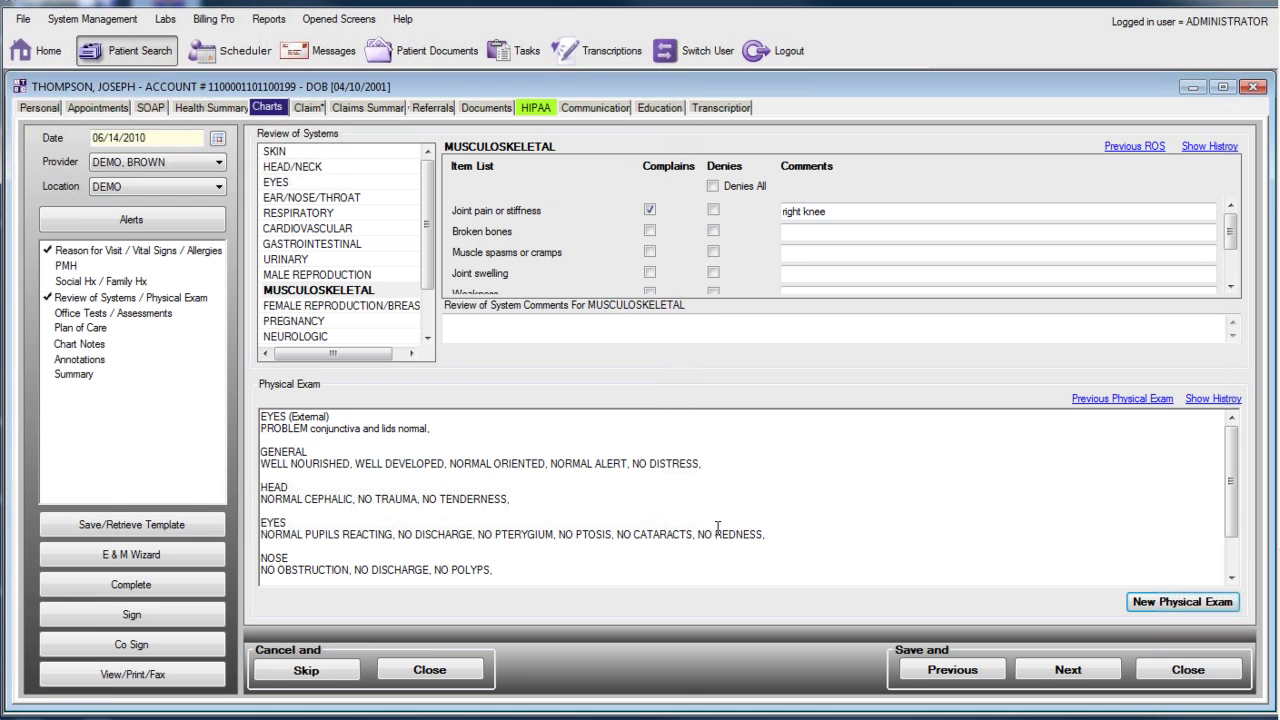
type("B")
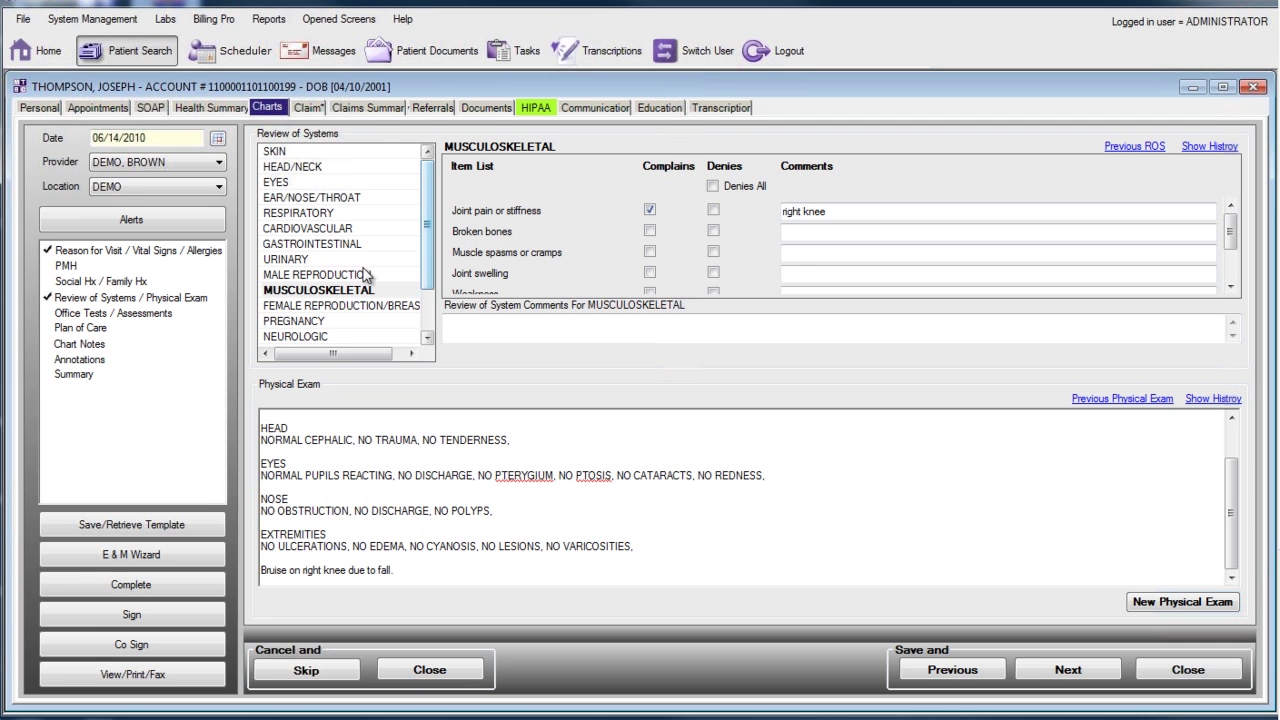
left_click(94, 328)
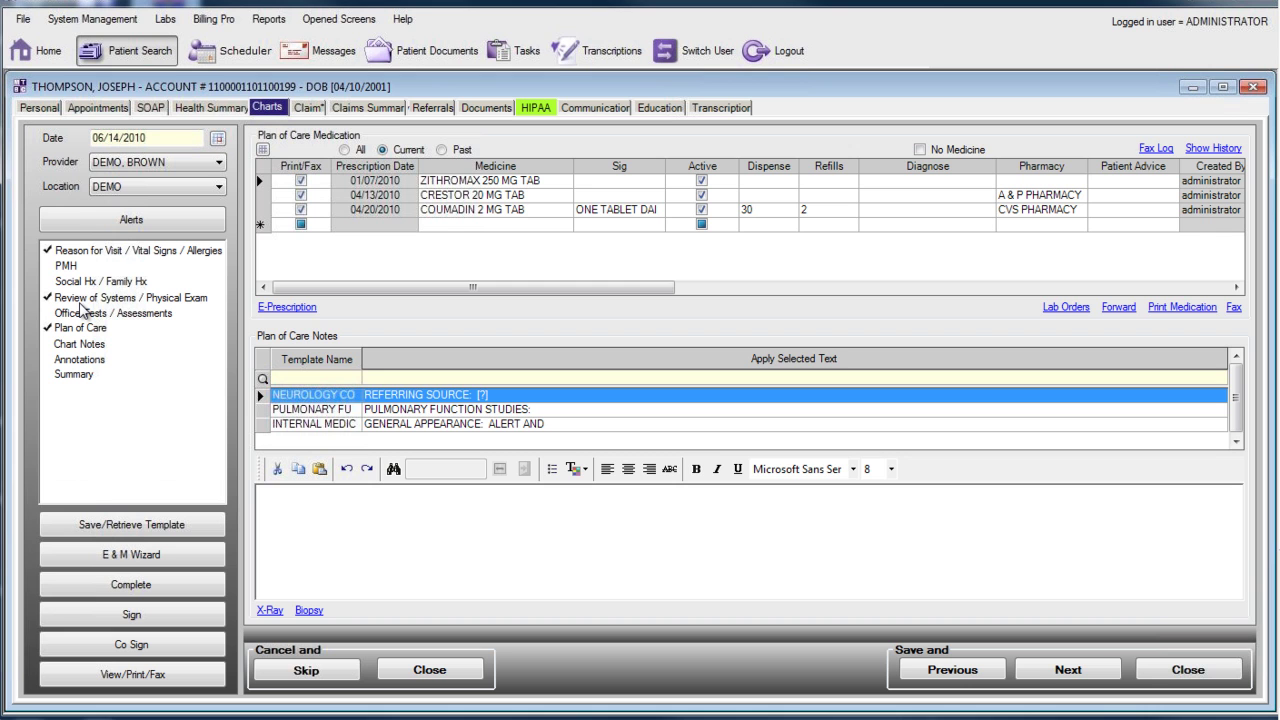
left_click(91, 300)
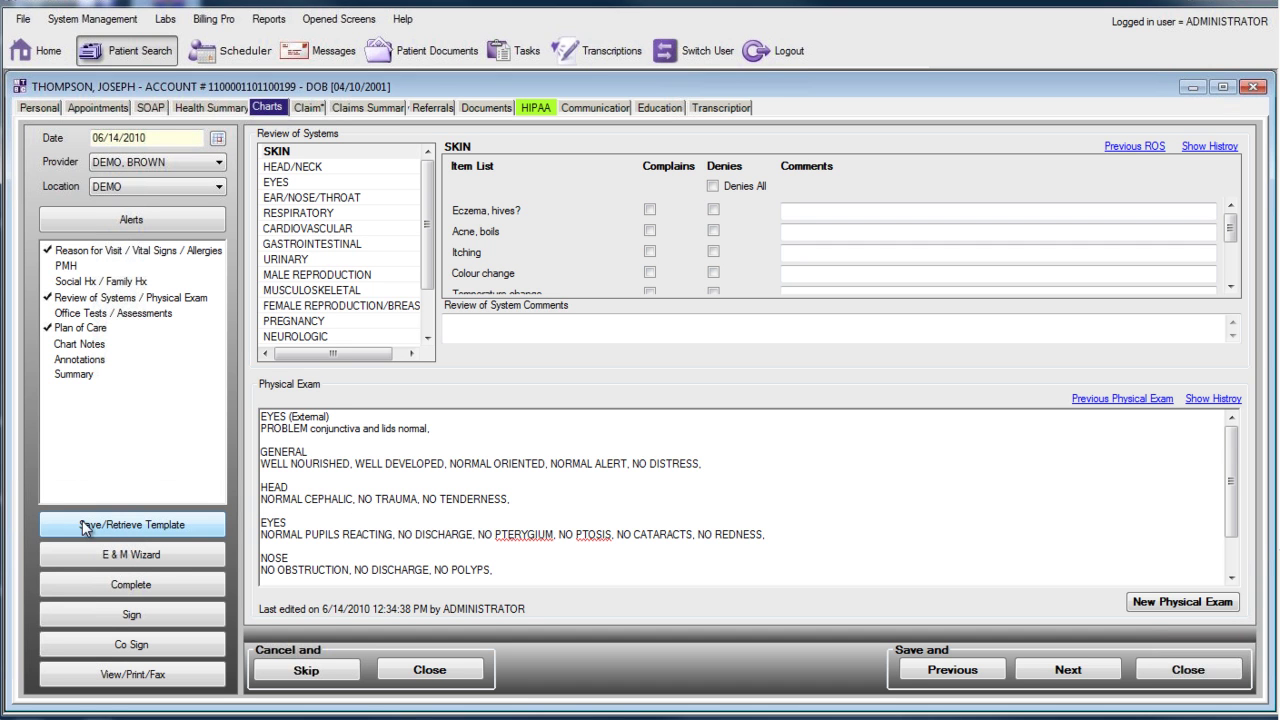
Step: Save a new shared Knee Pain template commented 'Minimal knee pain, with pain medication prescribed'
left_click(143, 528)
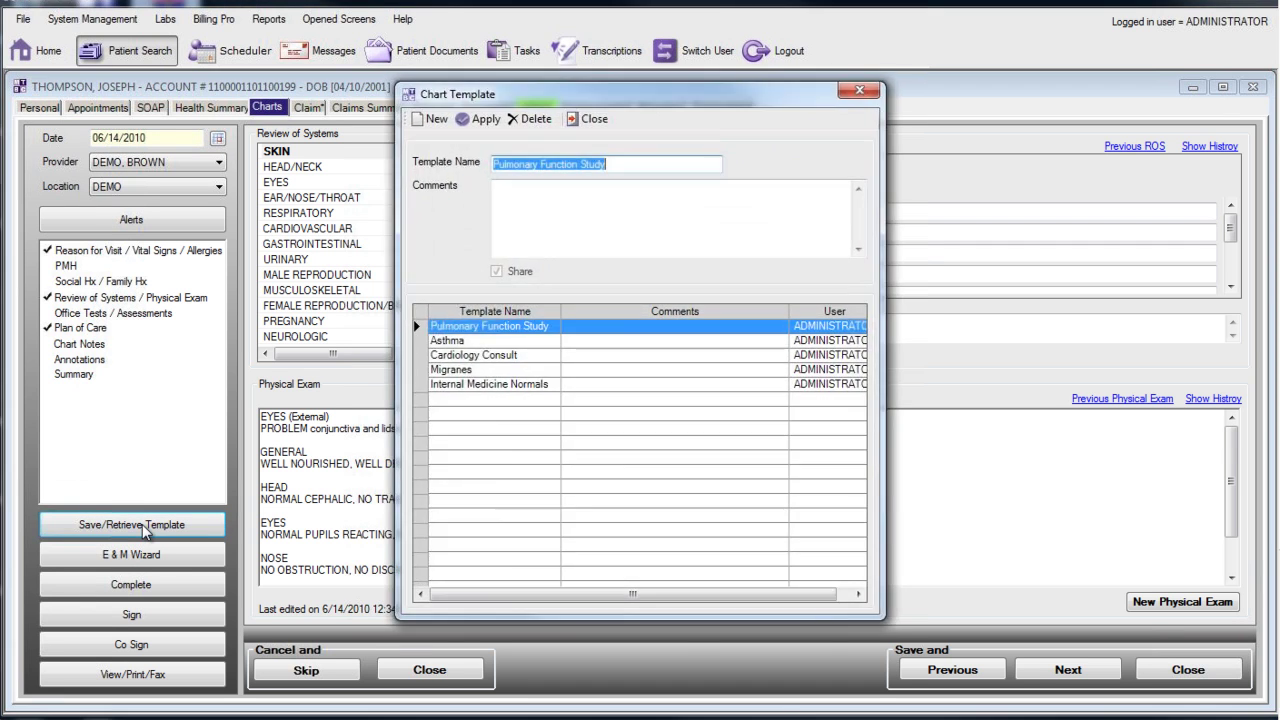
left_click(438, 119)
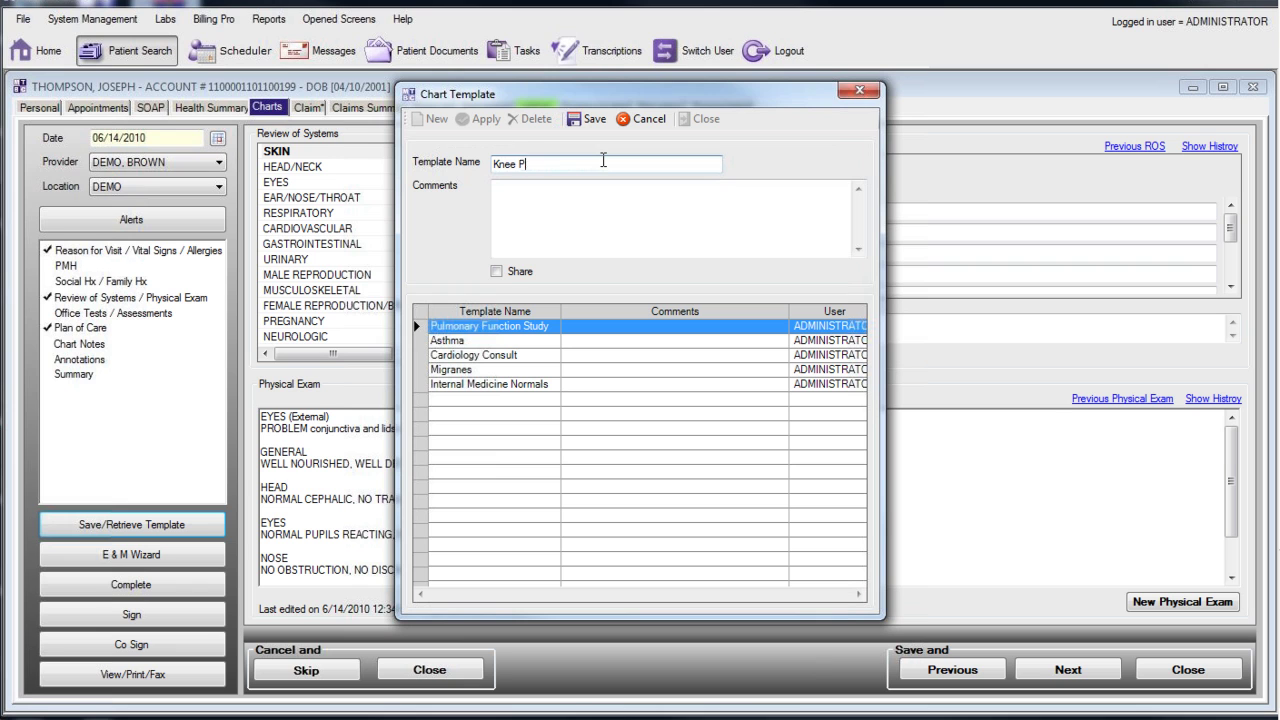
left_click(496, 272)
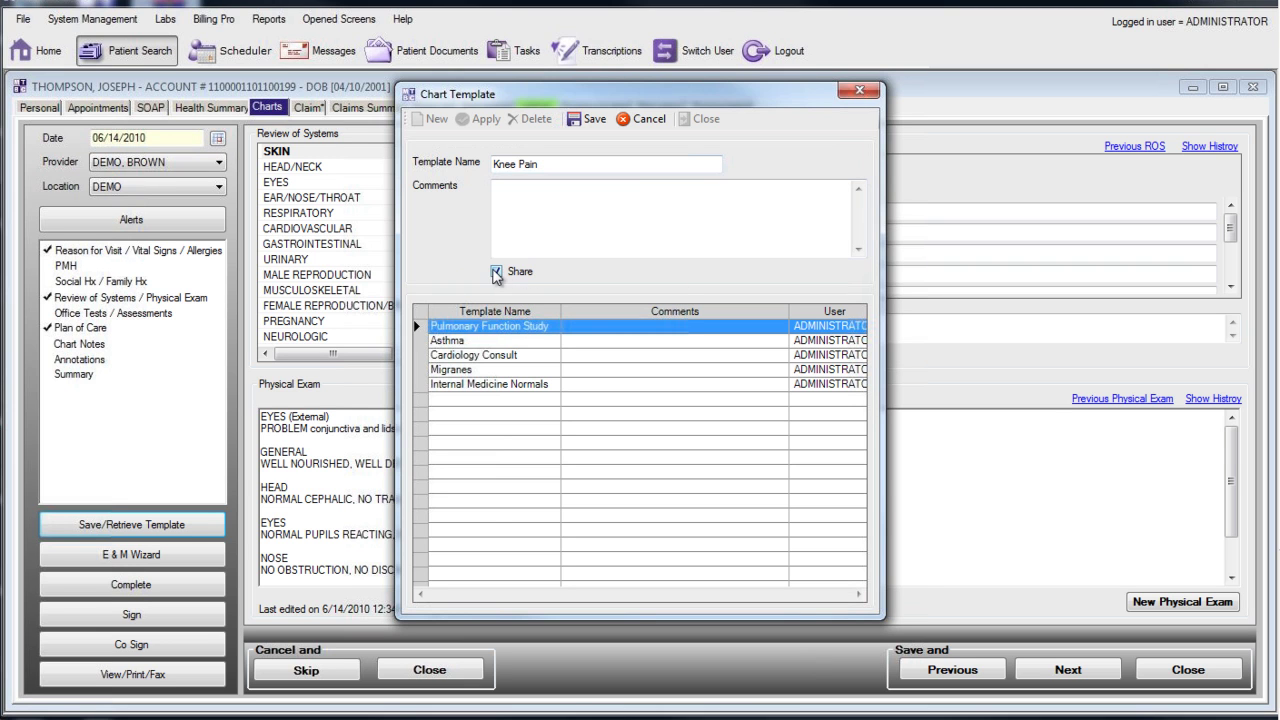
left_click(564, 232)
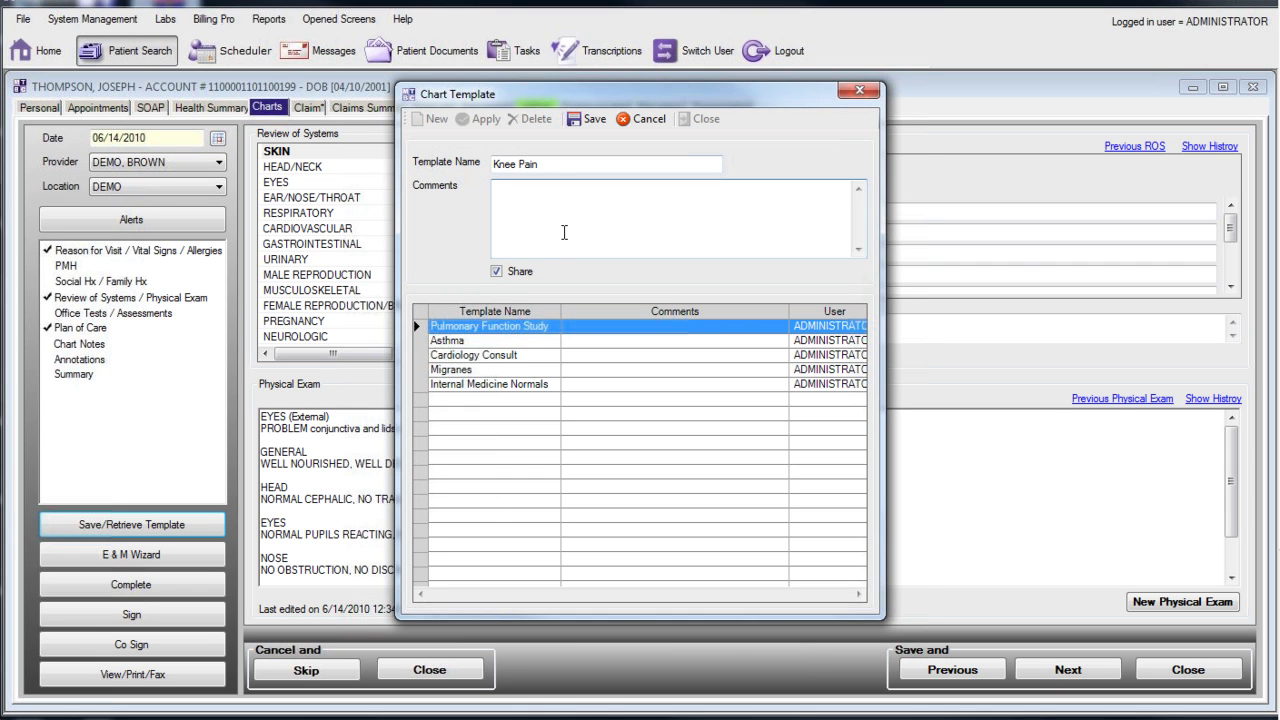
type("Minimal knee pain, with pain medication prescribed.")
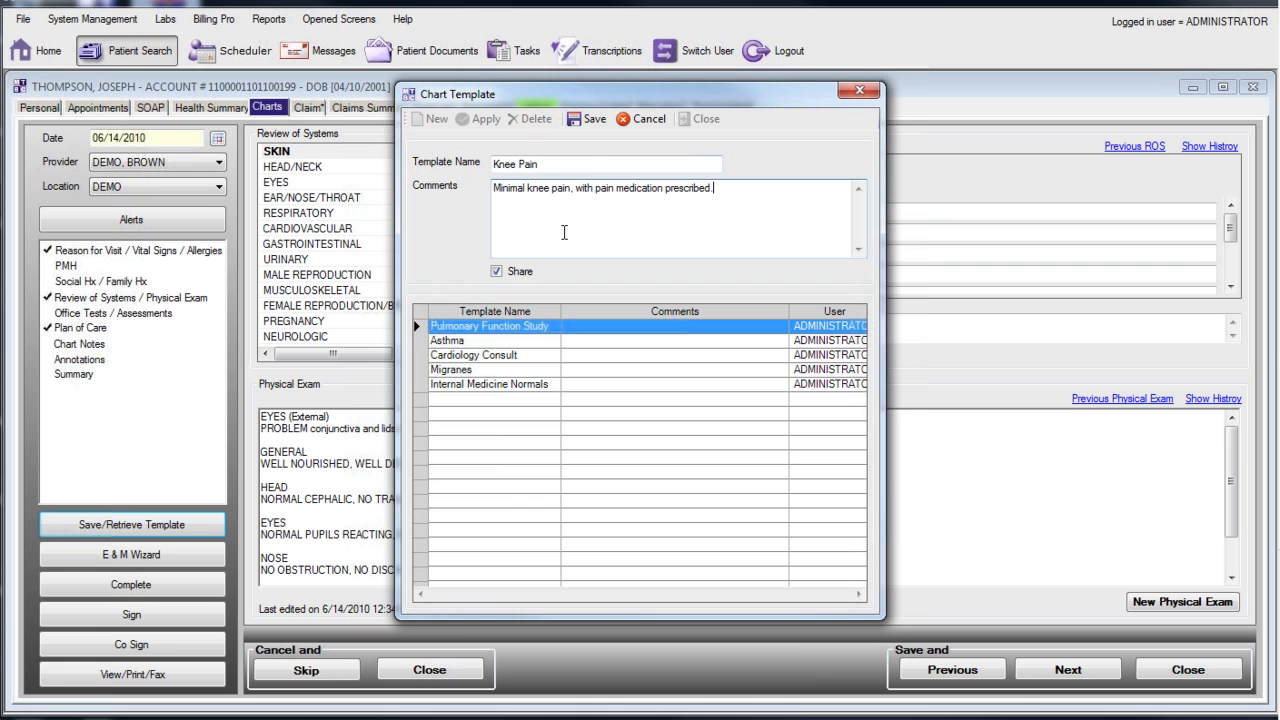
left_click(590, 118)
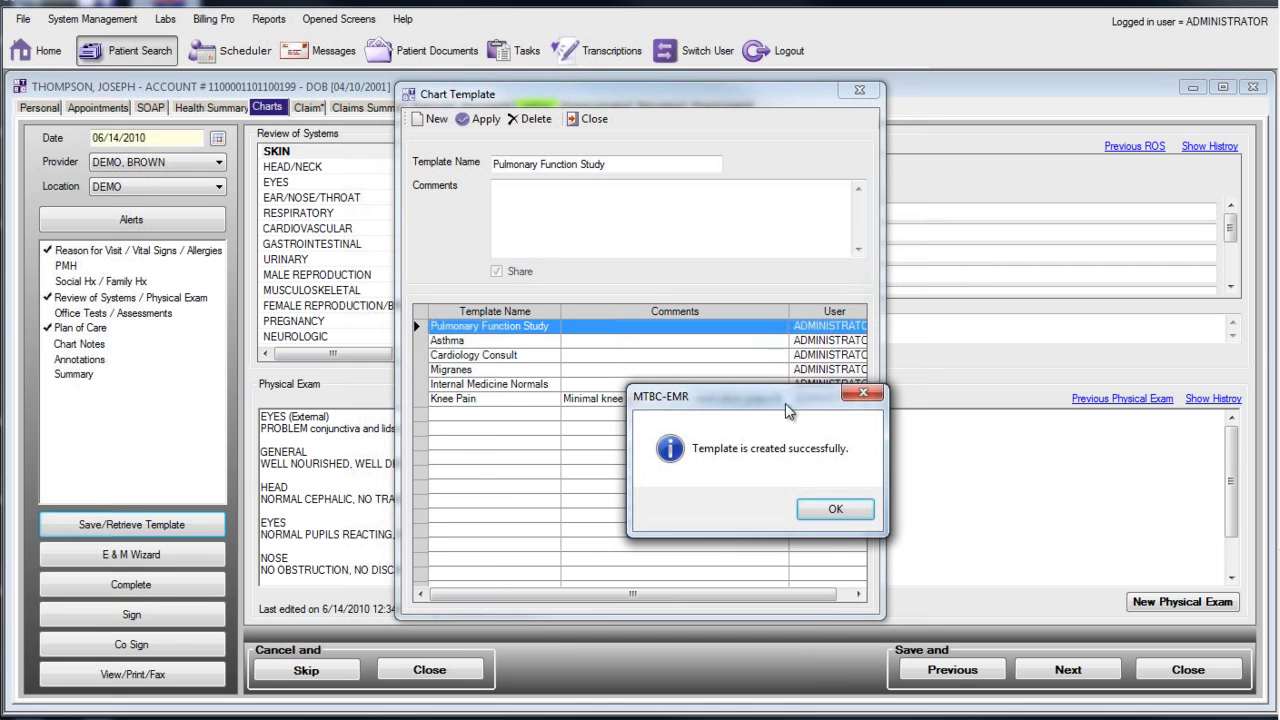
left_click(823, 509)
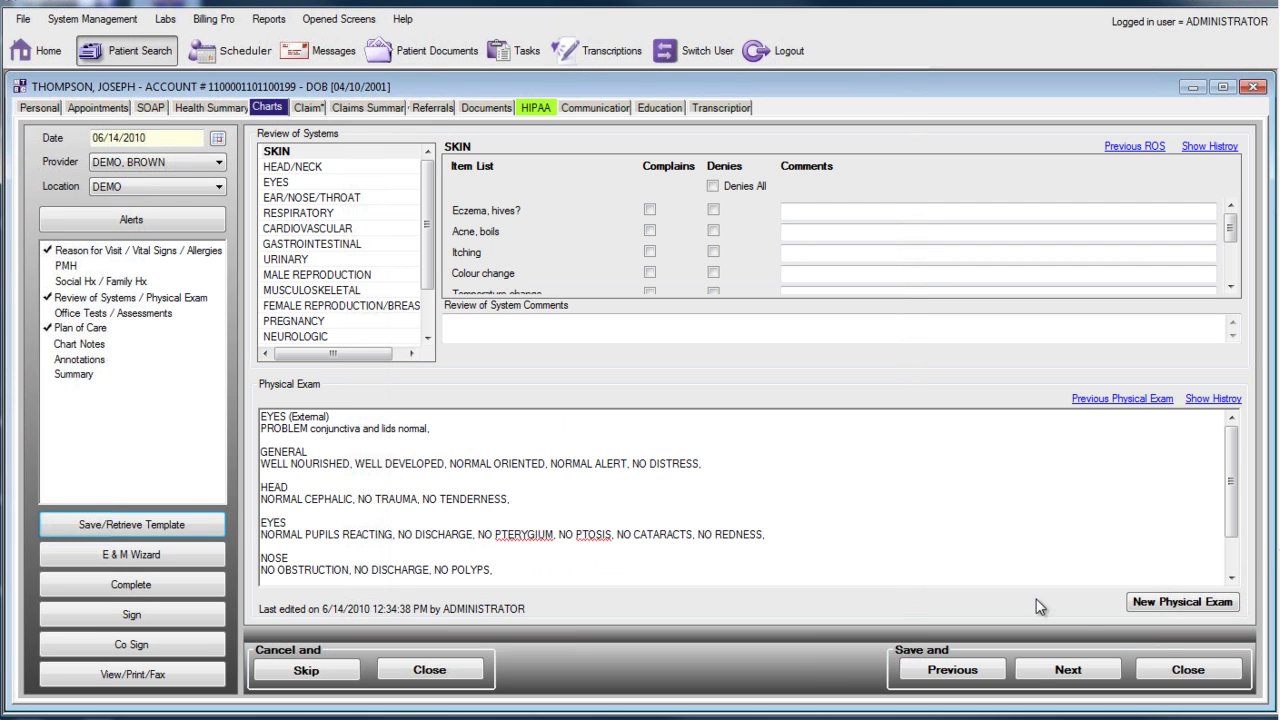
Step: Close the current chart without signing and search patients for the last name 'smith'
left_click(1166, 664)
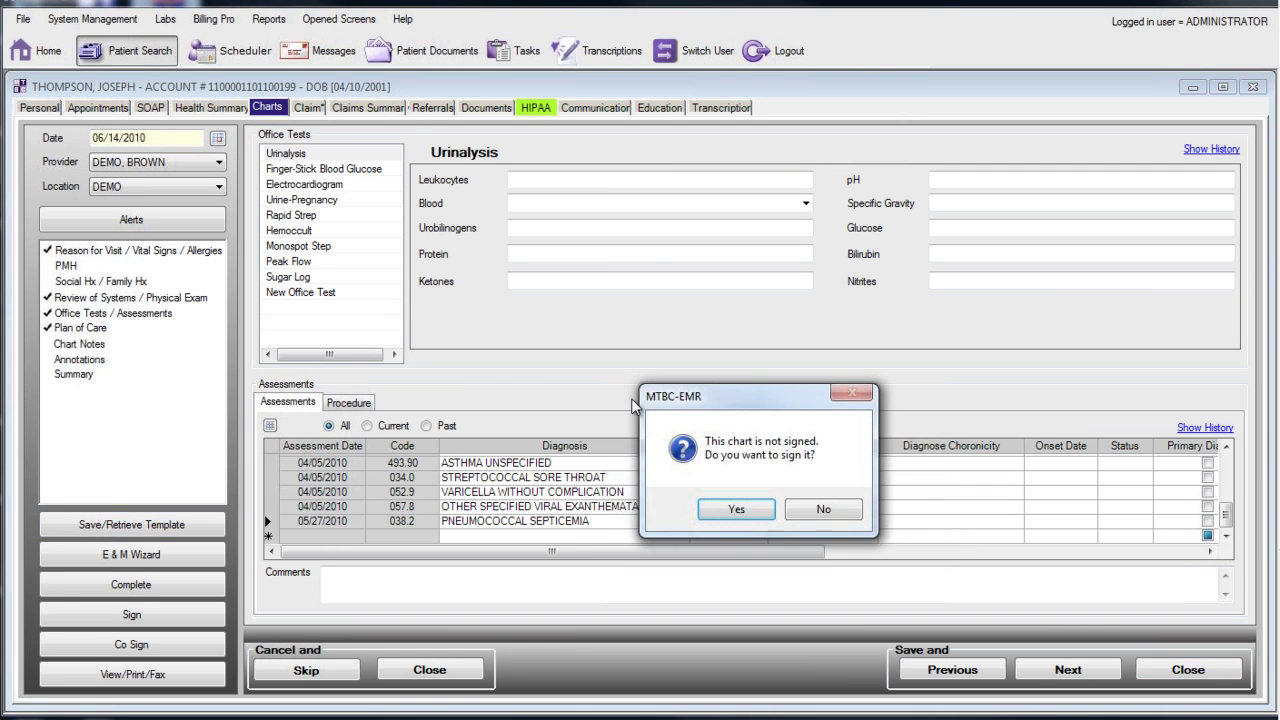
left_click(826, 514)
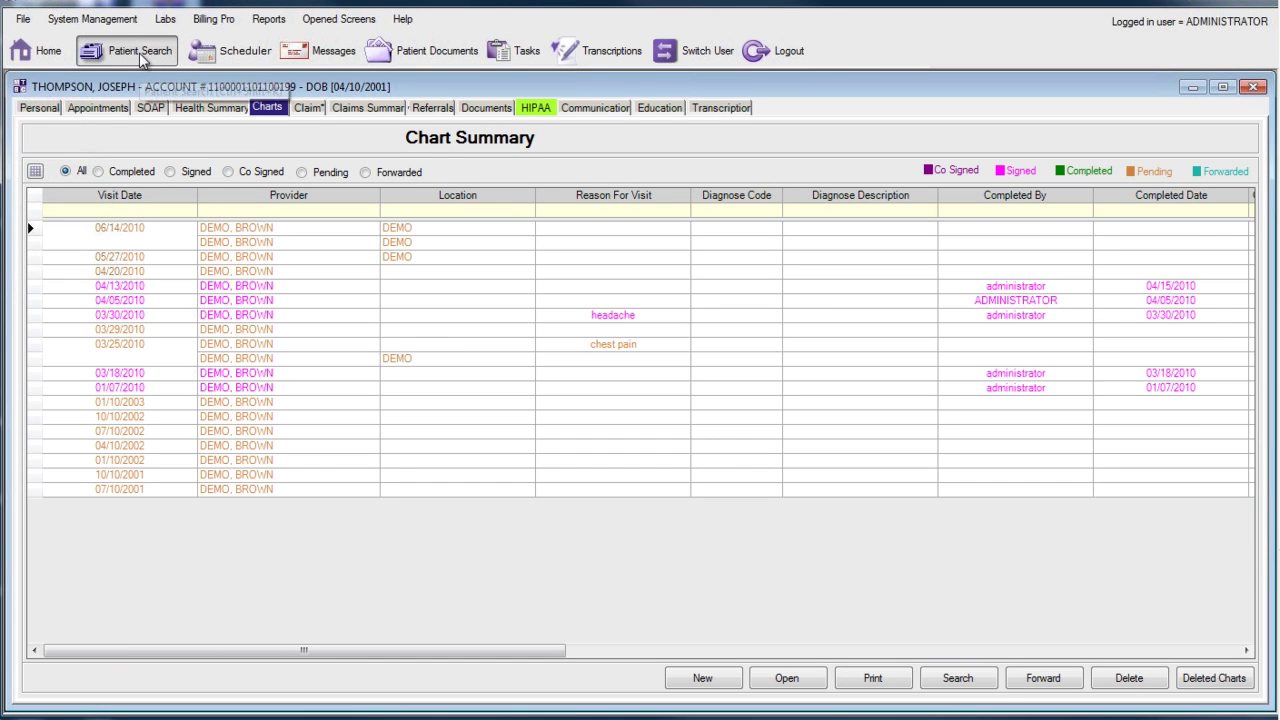
left_click(140, 55)
left_click(146, 170)
type("smith")
key("Return")
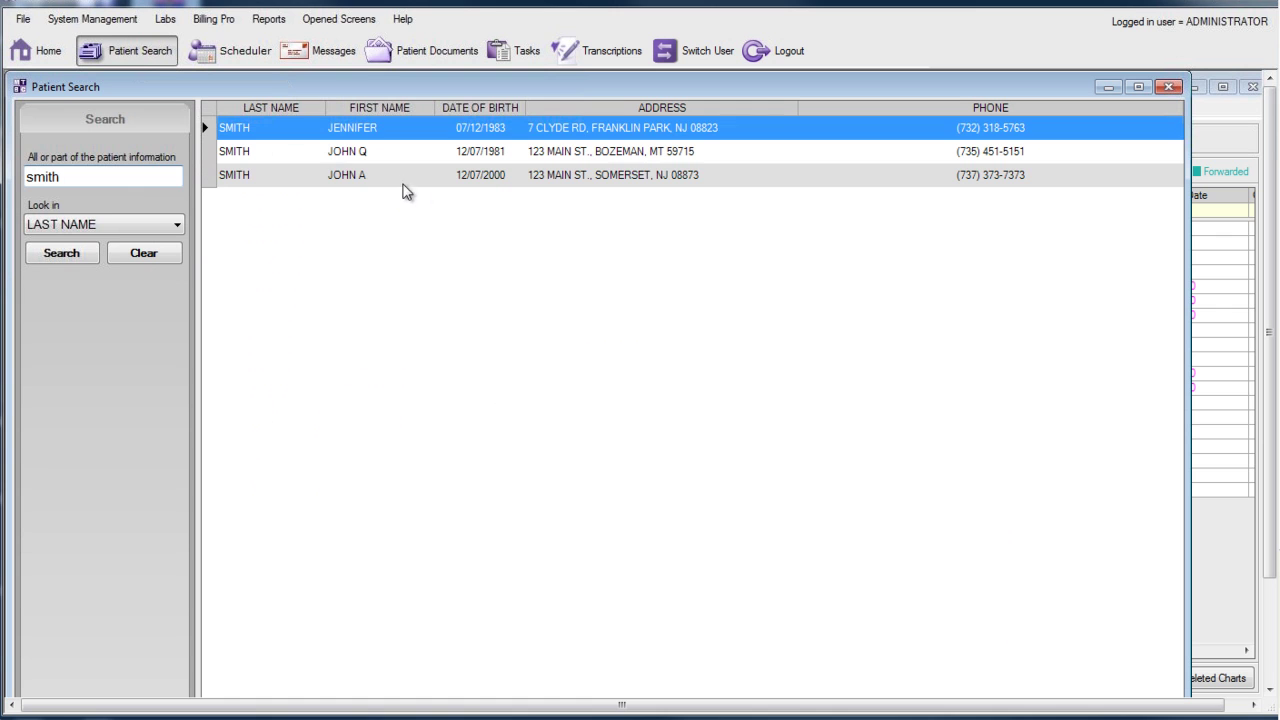
Step: Open the matching patient's record and start a new 06/14/2010 chart
double_click(400, 186)
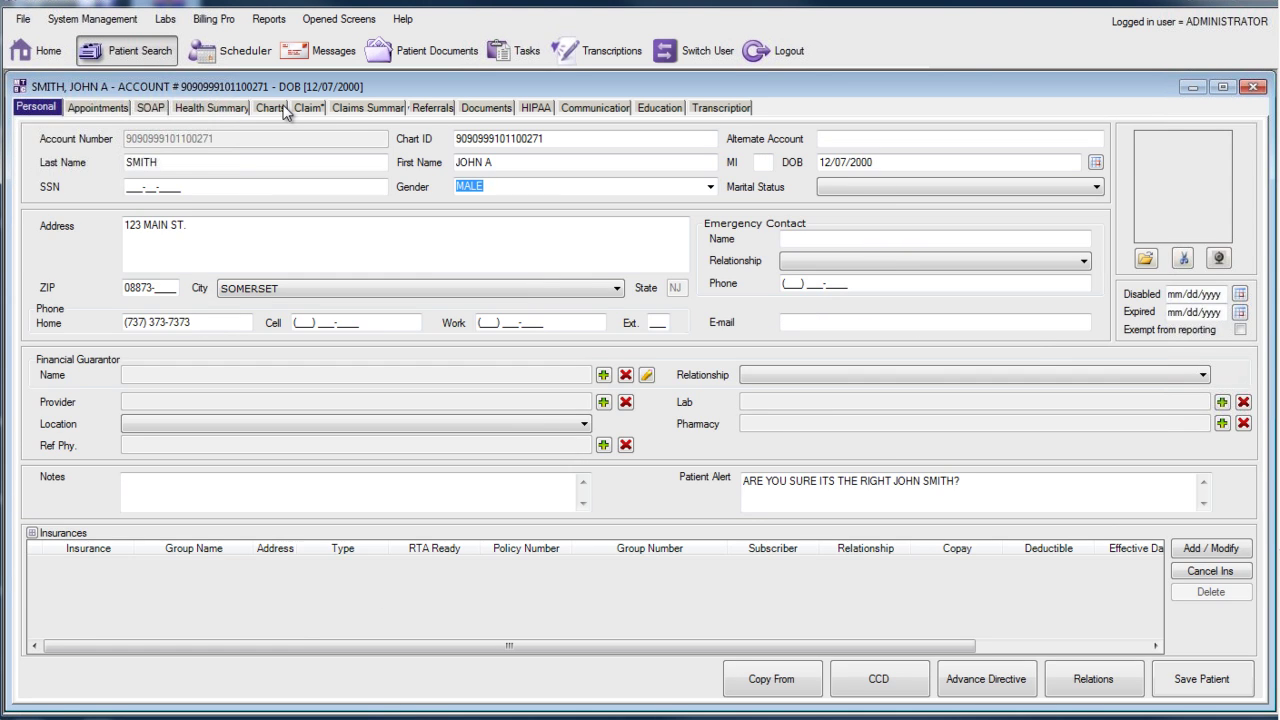
left_click(282, 110)
left_click(715, 677)
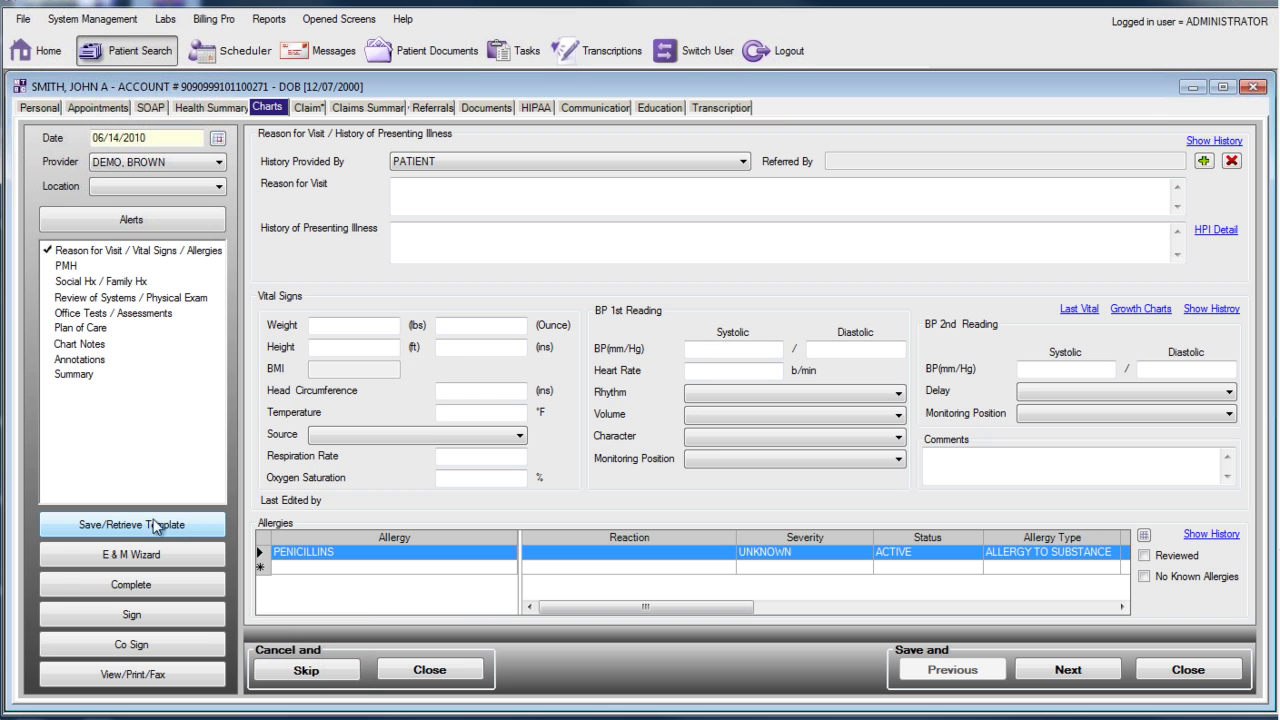
Step: Apply the saved Knee Pain template to the new patient's chart and confirm it
left_click(133, 528)
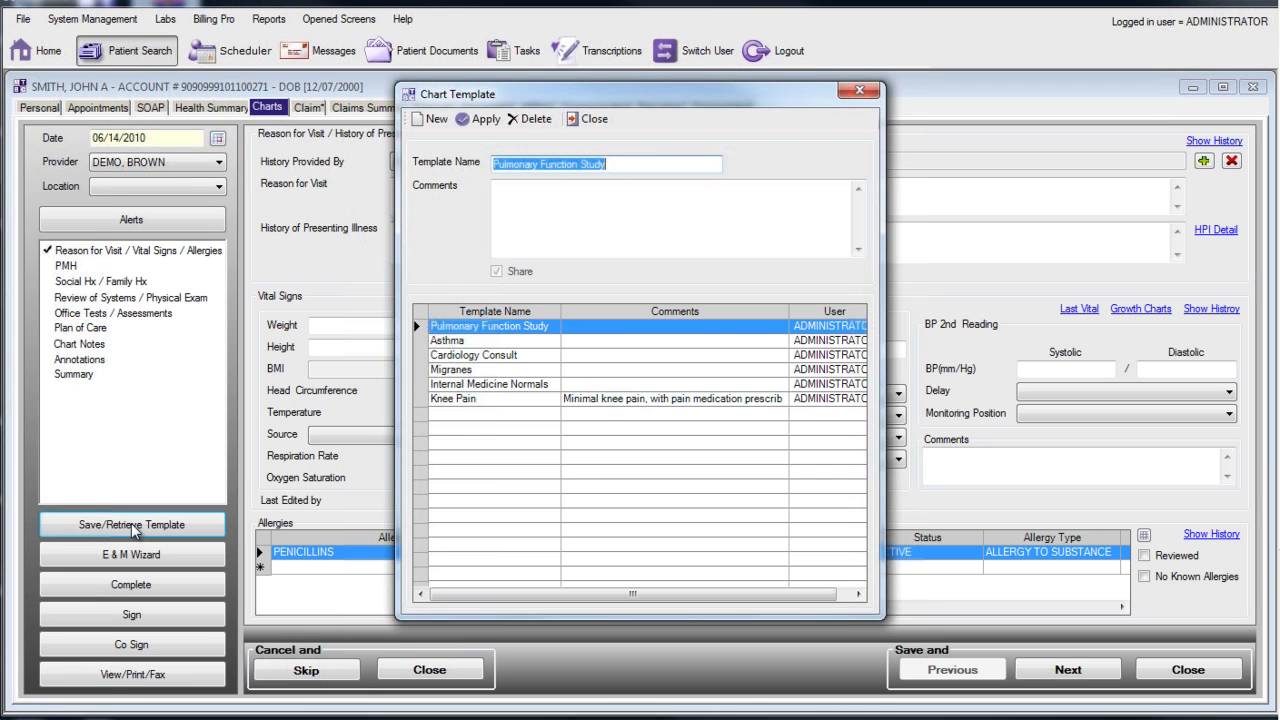
left_click(465, 404)
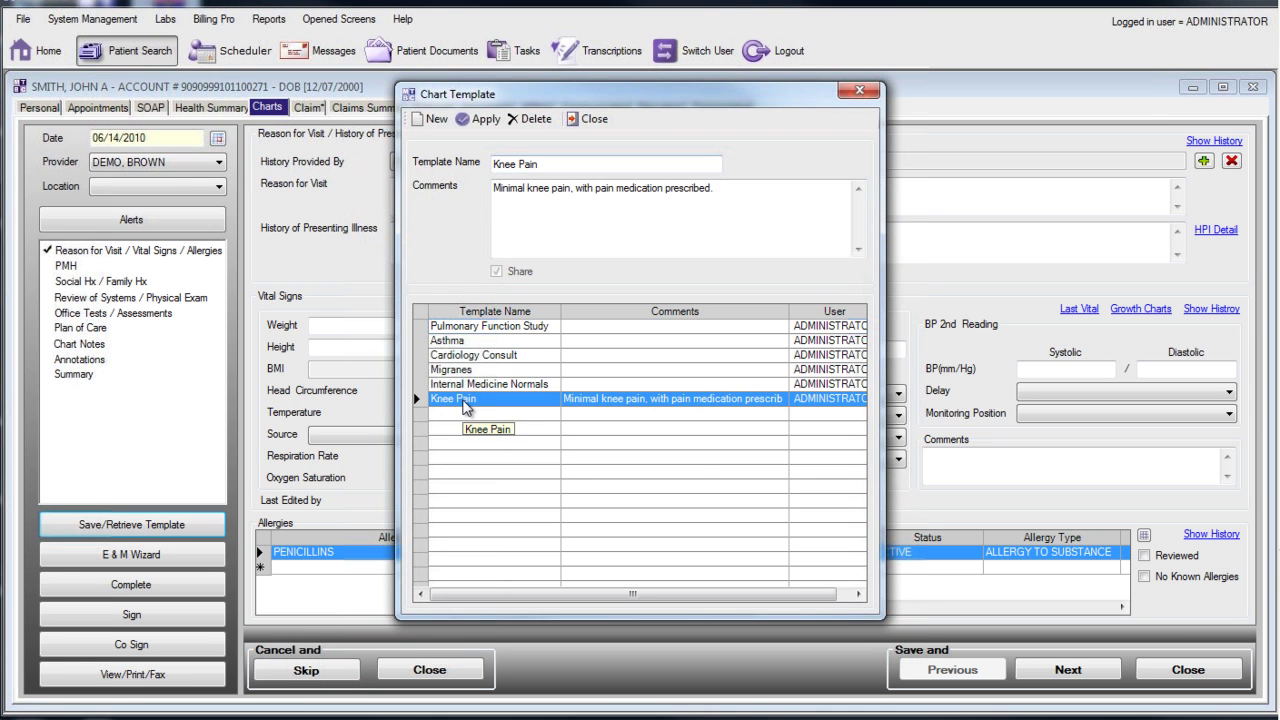
left_click(482, 120)
left_click(828, 508)
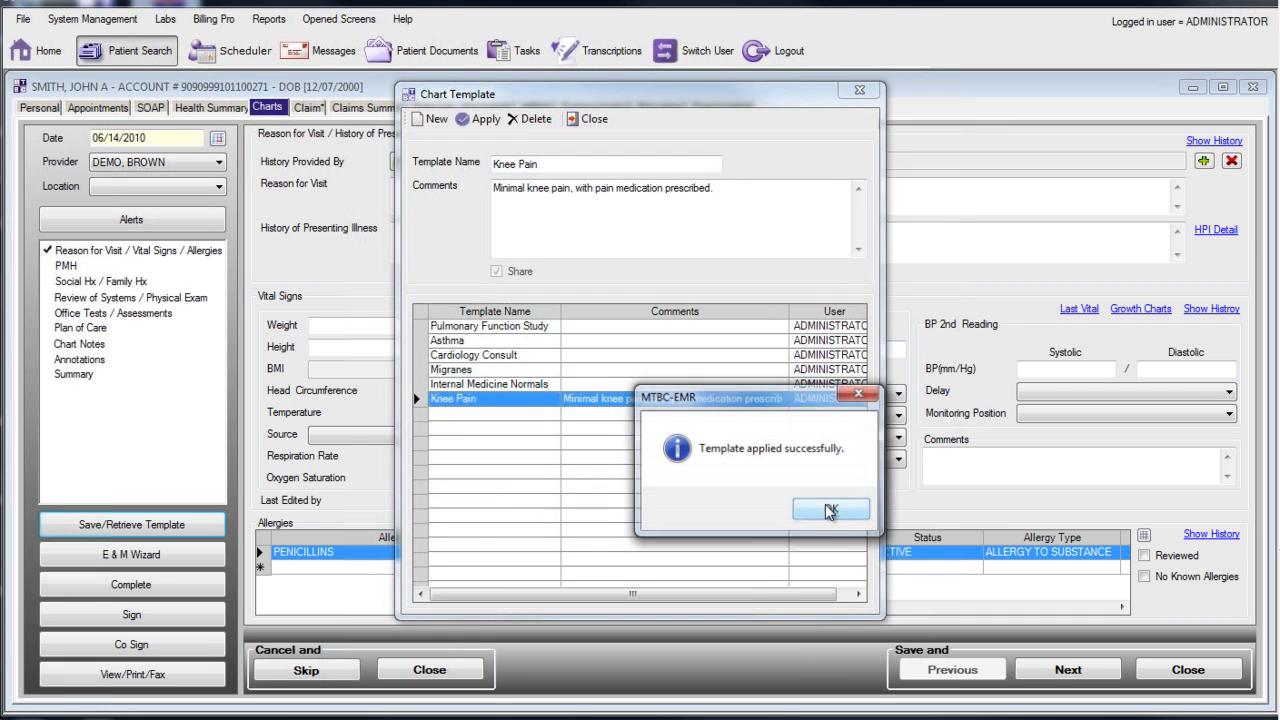
left_click(853, 514)
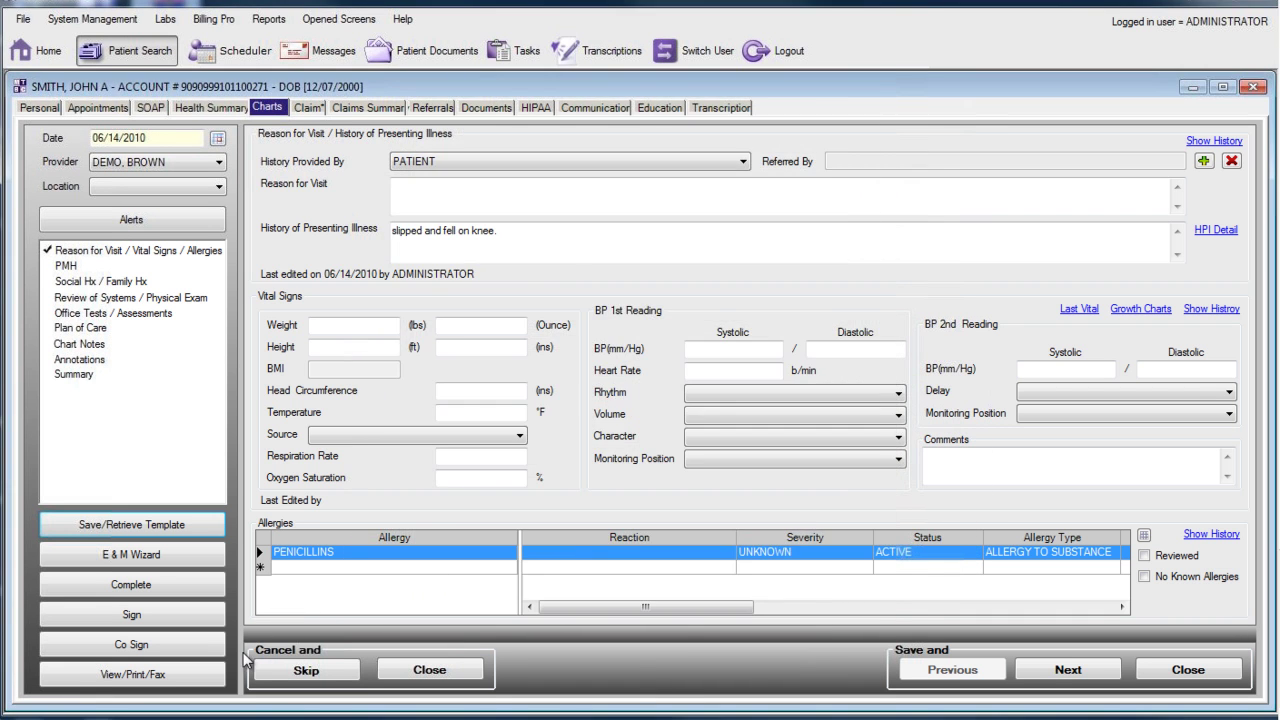